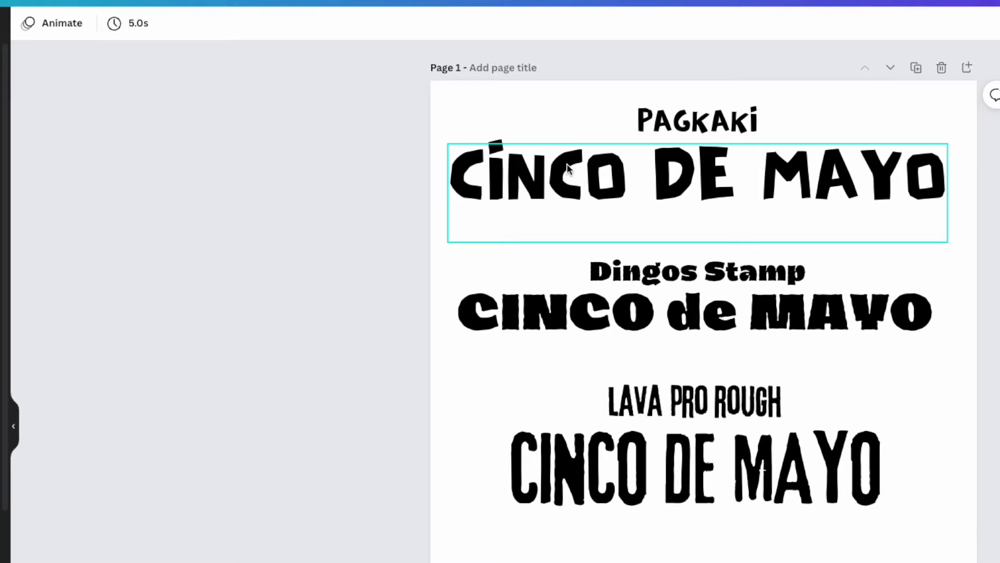
- Examine the Cinco de Mayo samples on page 1 set in Pagkaki, Dingos Stamp, Lava Pro Rough and Noot
click(567, 163)
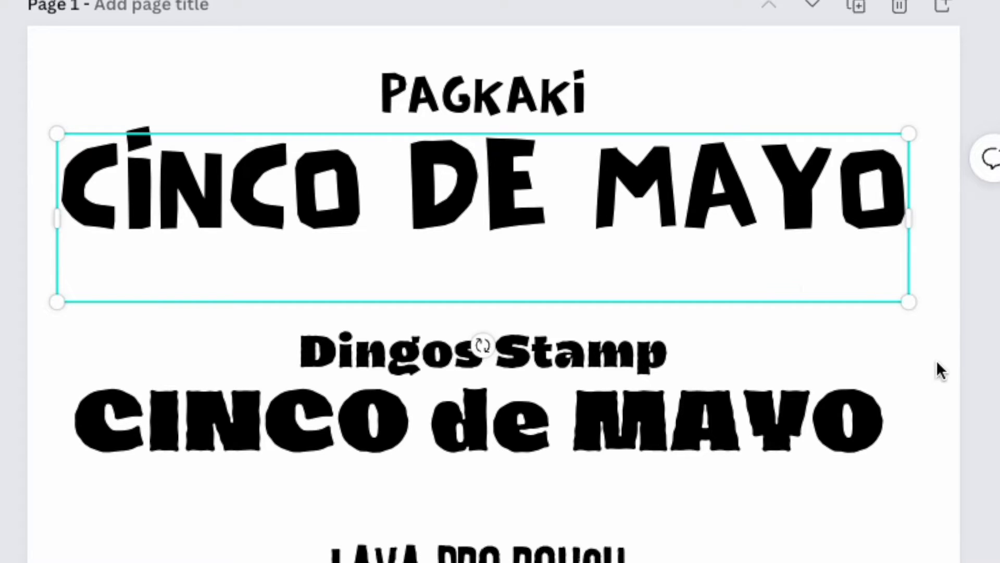
click(938, 333)
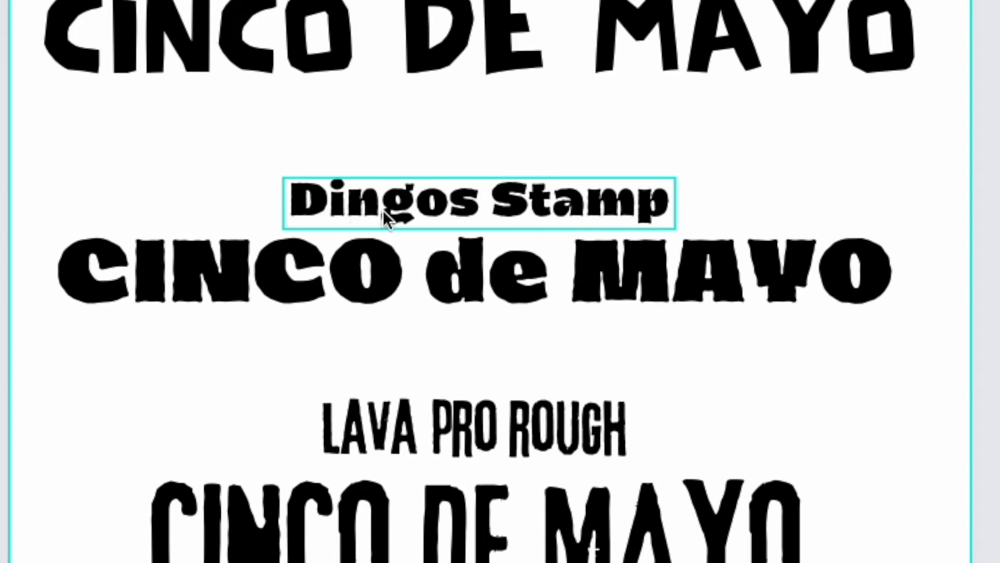
click(341, 271)
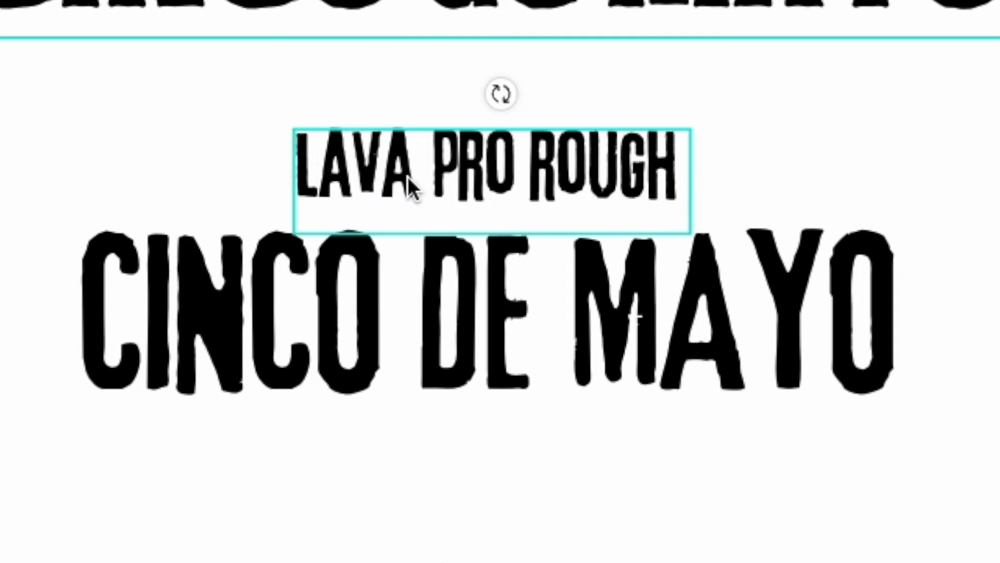
click(383, 308)
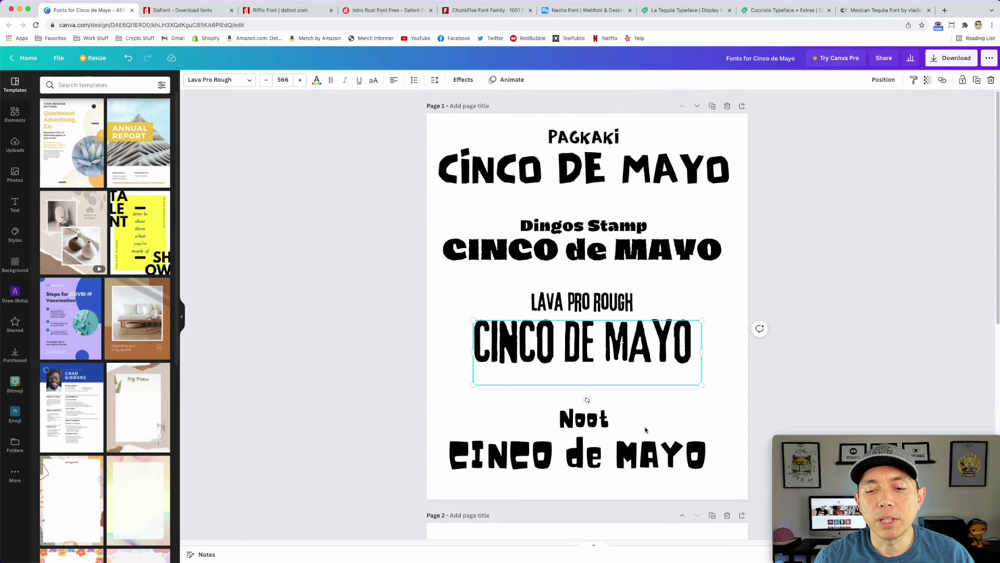
scroll(646, 430, down, 2)
scroll(646, 430, down, 2)
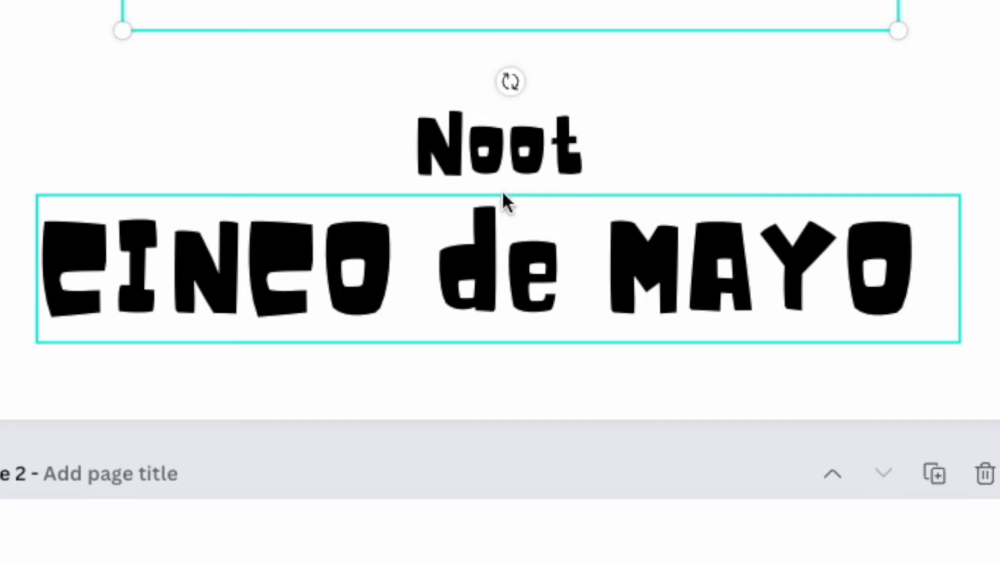
click(549, 171)
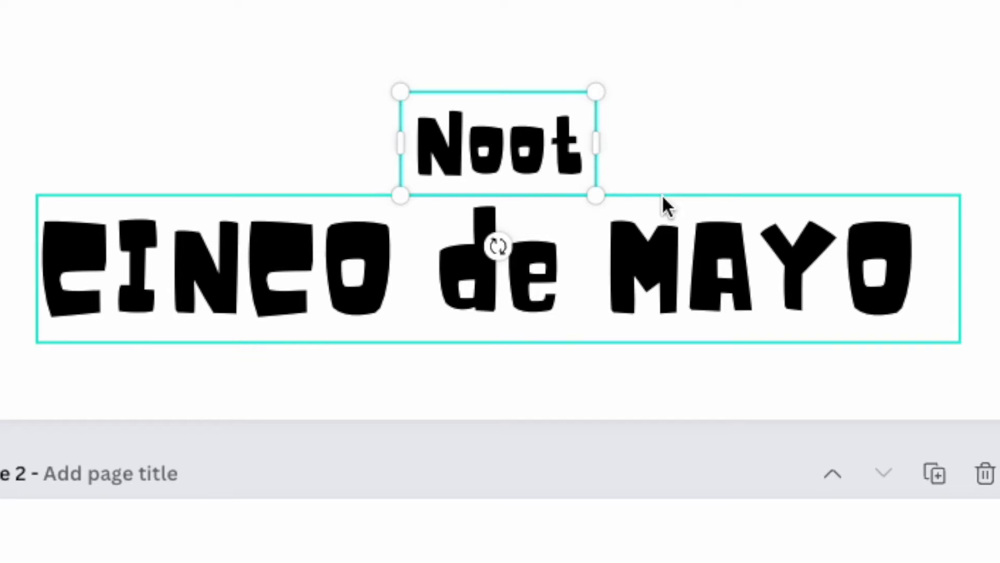
click(864, 60)
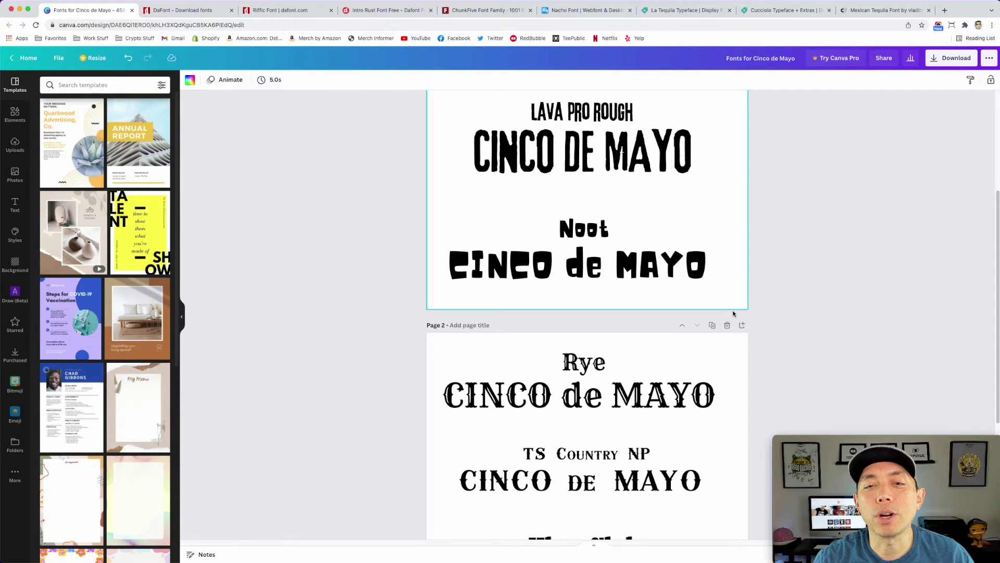
- Examine the page 2 samples set in Rye, TS Country NP, Klose Slab and Doublebass, and compare them with page 1
scroll(732, 312, down, 5)
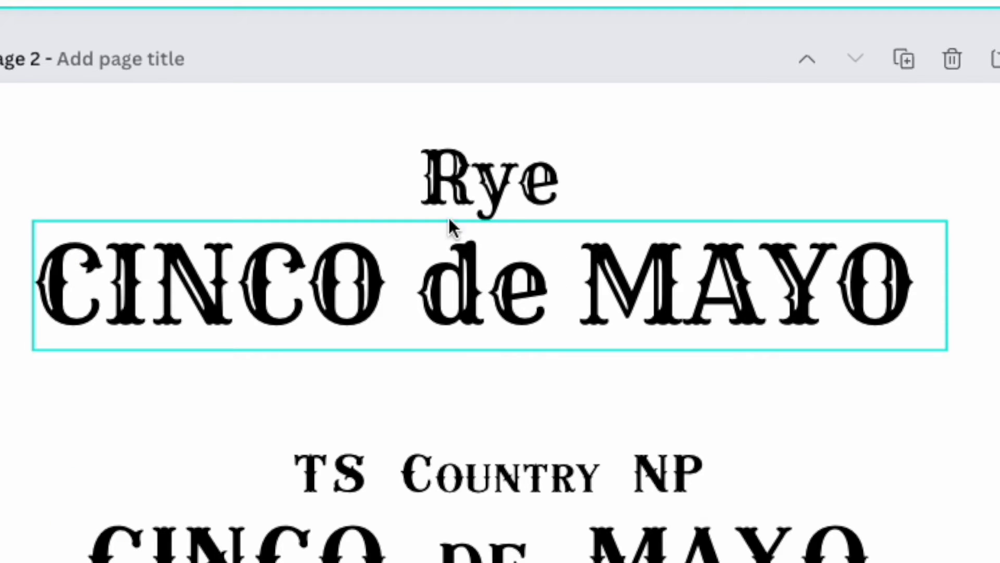
click(552, 283)
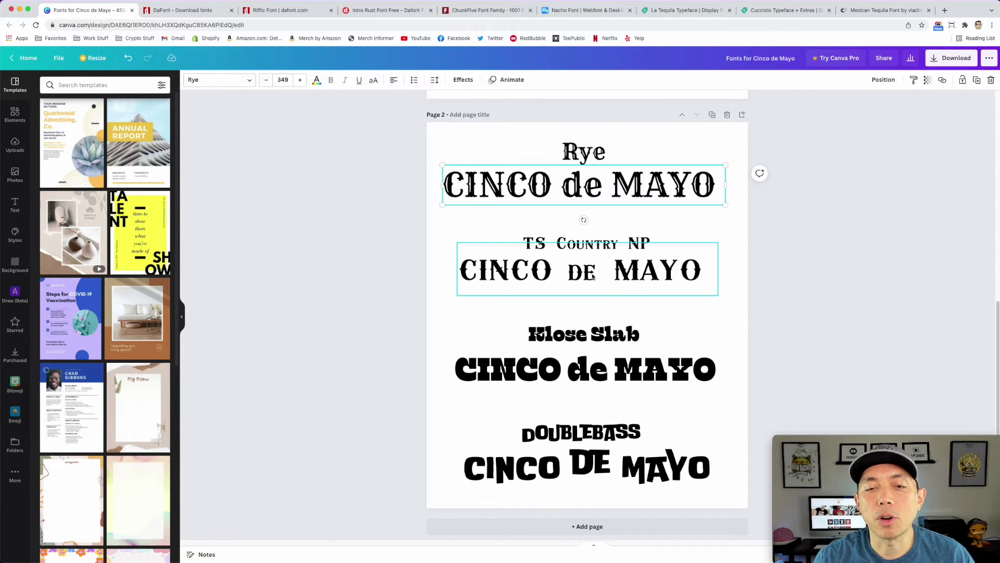
click(550, 276)
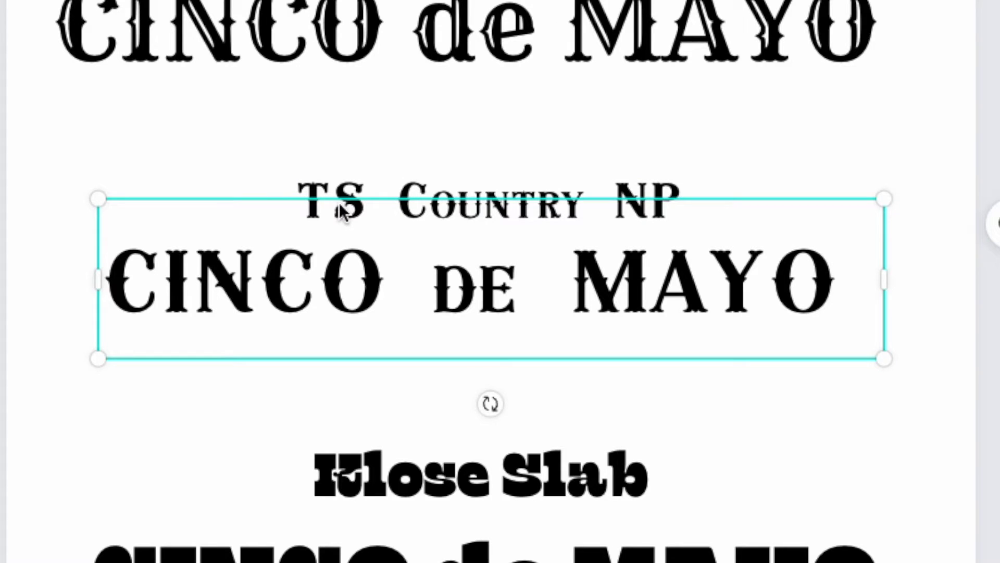
click(839, 142)
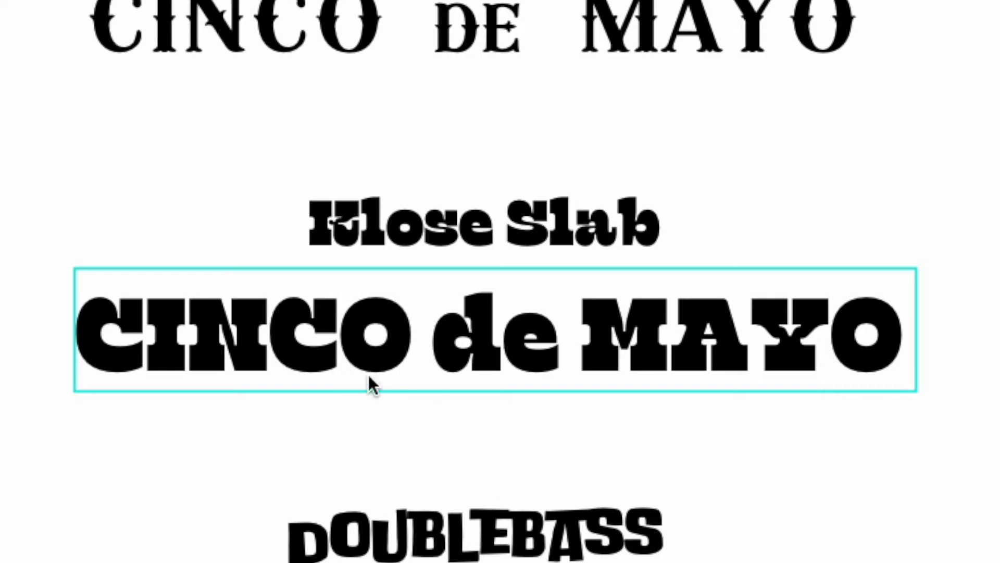
scroll(488, 160, down, 5)
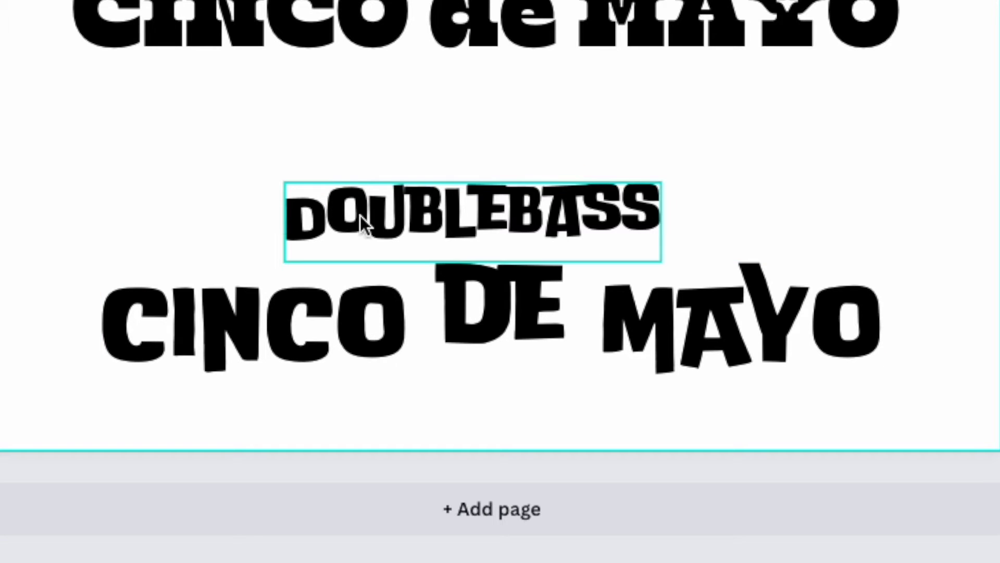
click(443, 236)
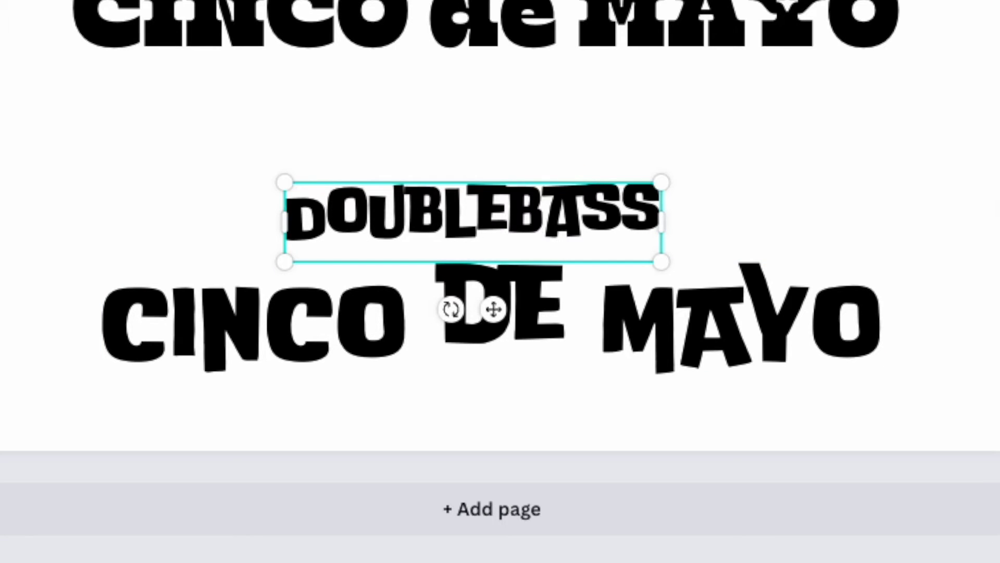
click(991, 121)
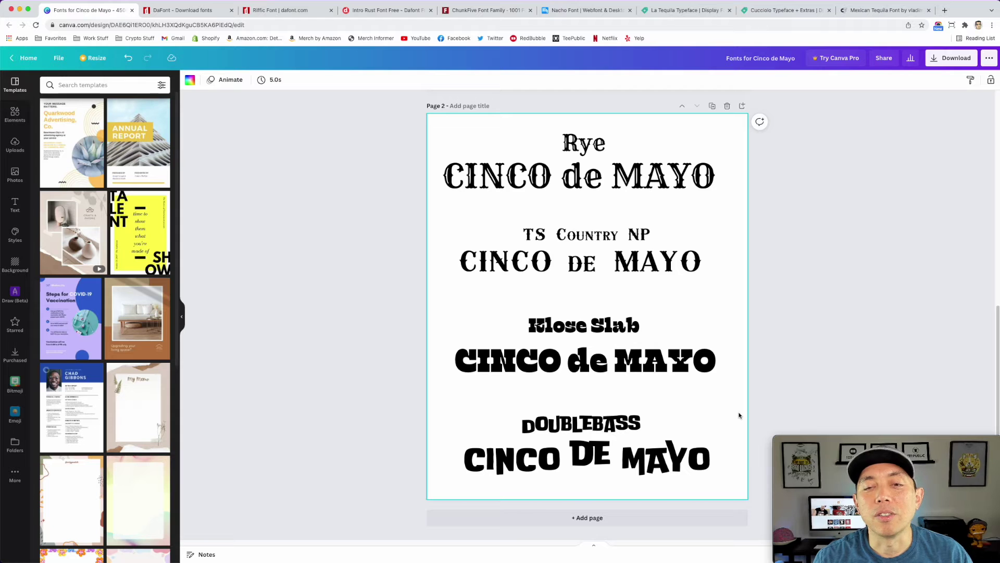
scroll(739, 415, up, 6)
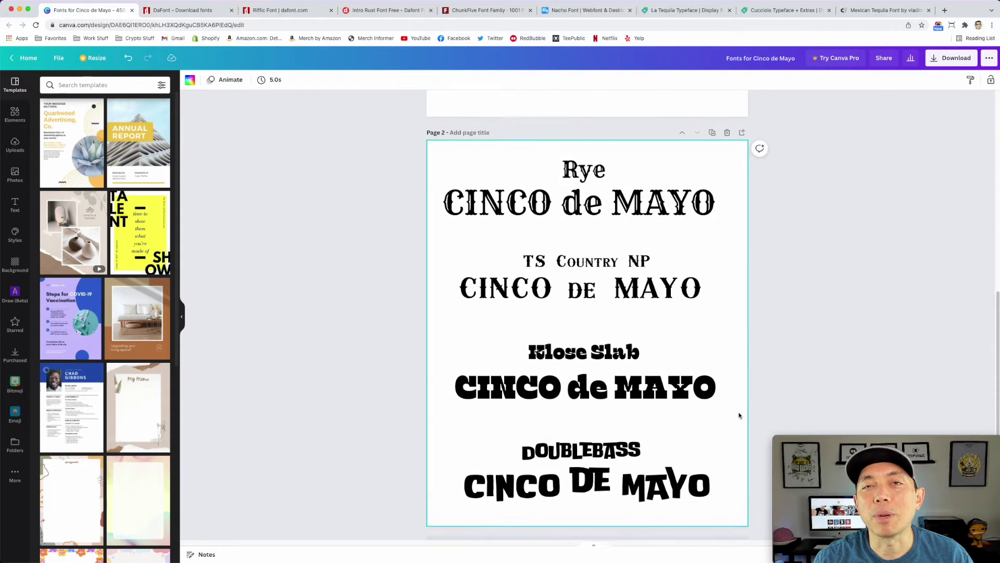
scroll(739, 415, up, 2)
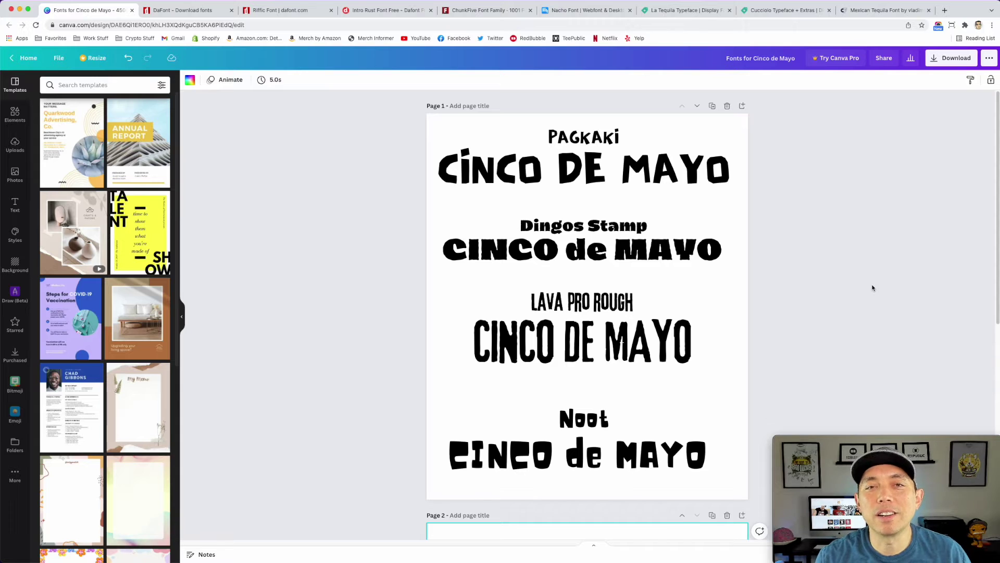
scroll(873, 285, down, 8)
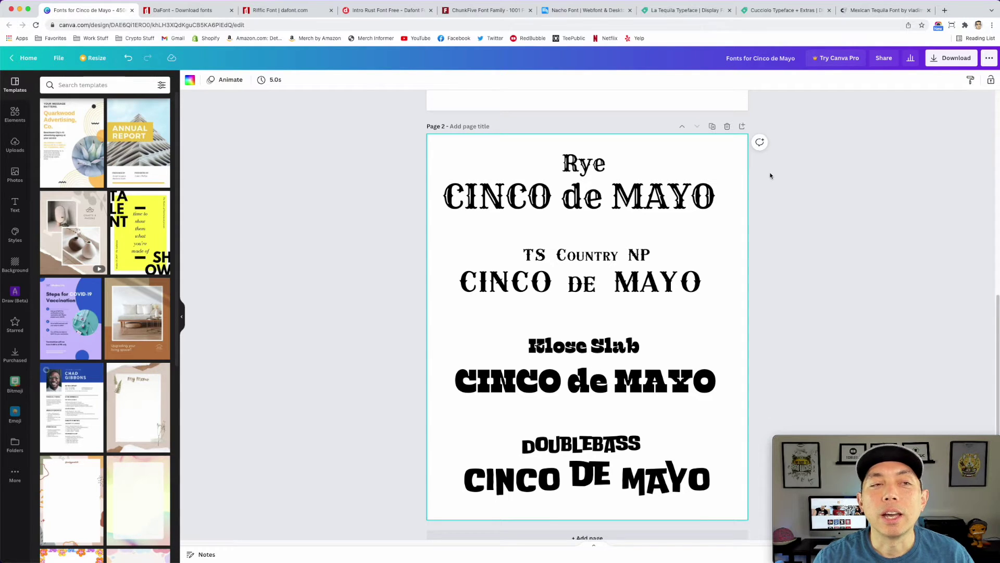
- Switch to DaFont, open the Mexican category under Foreign look, and browse the fonts and their licence labels
click(185, 11)
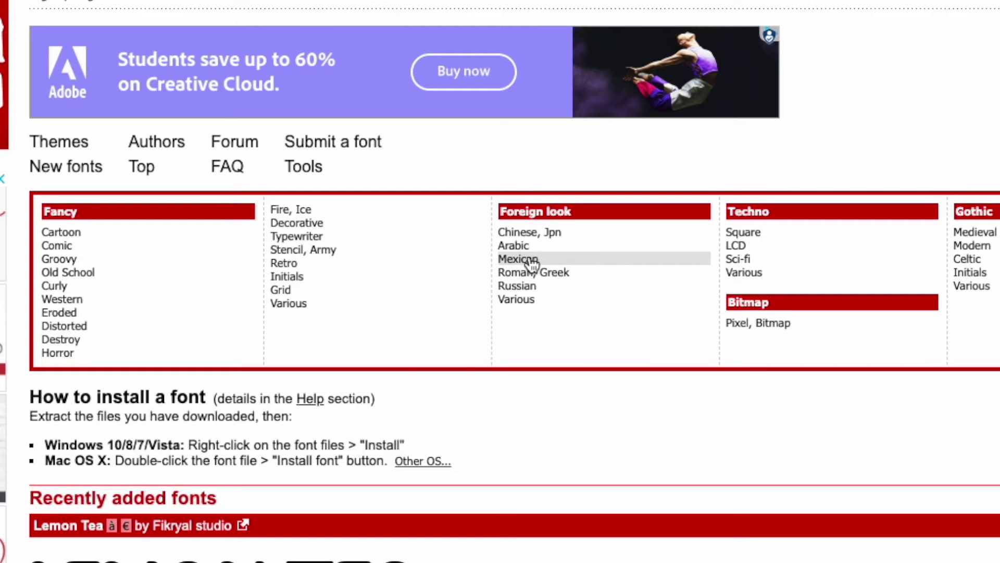
click(531, 263)
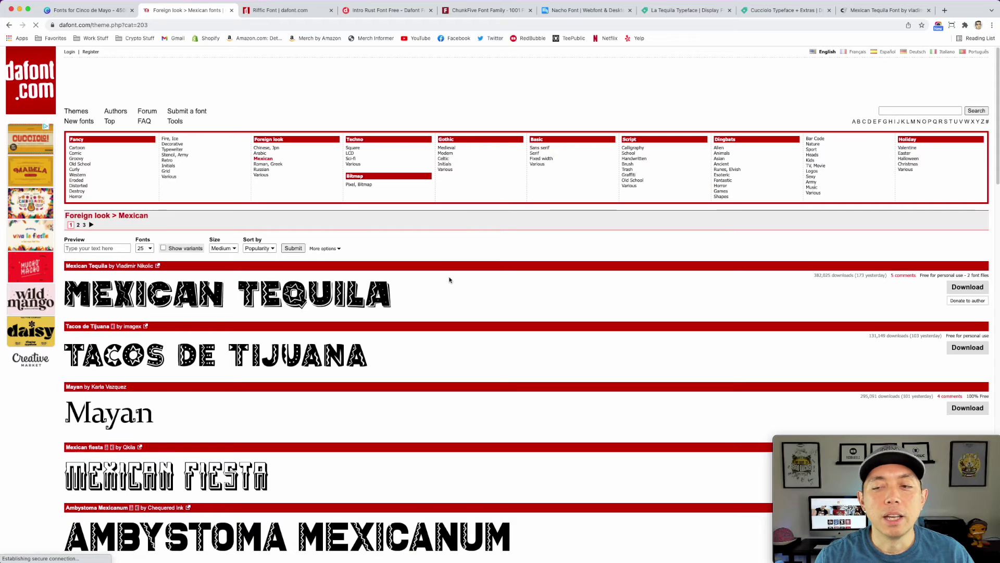
scroll(450, 278, down, 5)
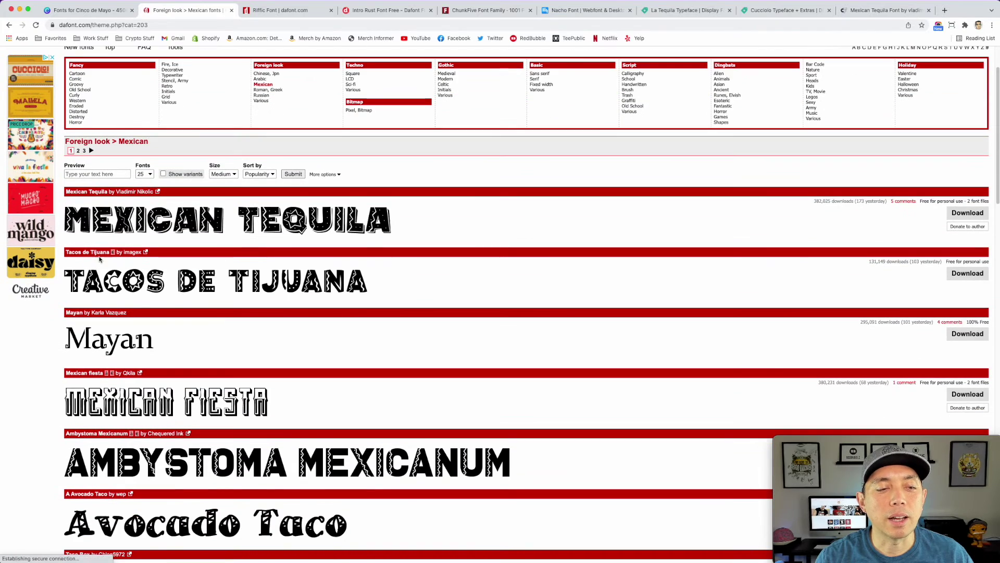
scroll(111, 262, up, 2)
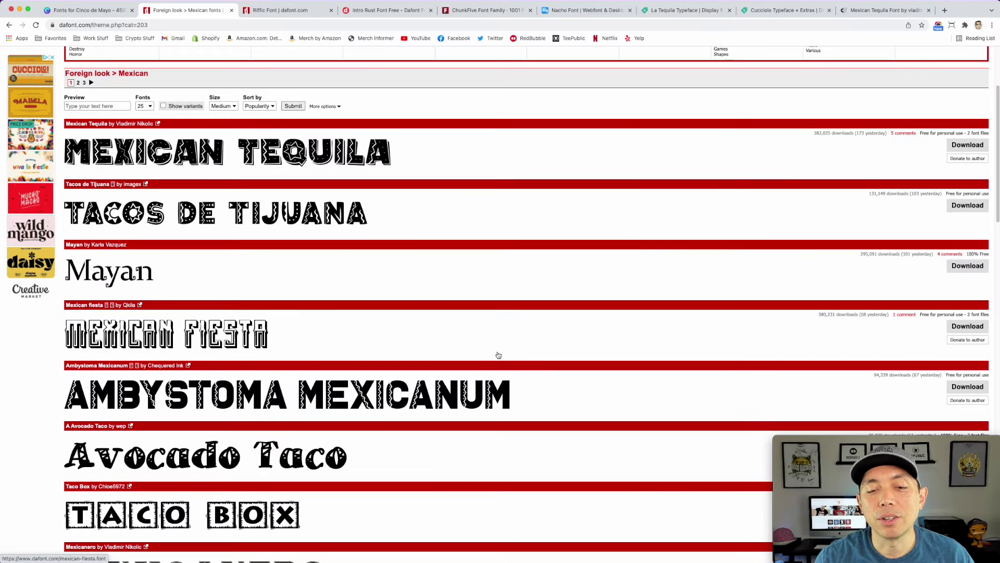
scroll(498, 353, down, 2)
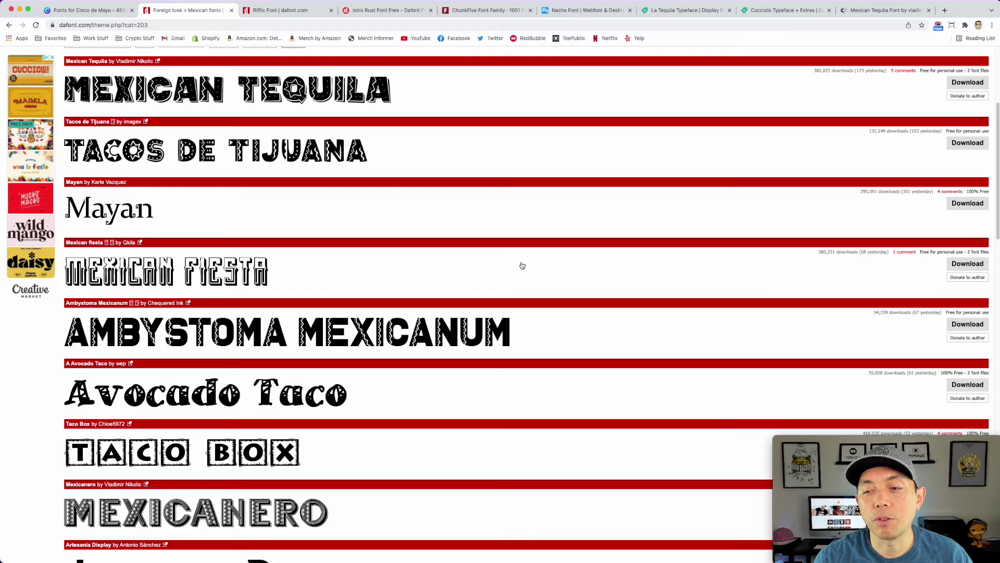
scroll(523, 266, up, 1)
scroll(523, 265, down, 1)
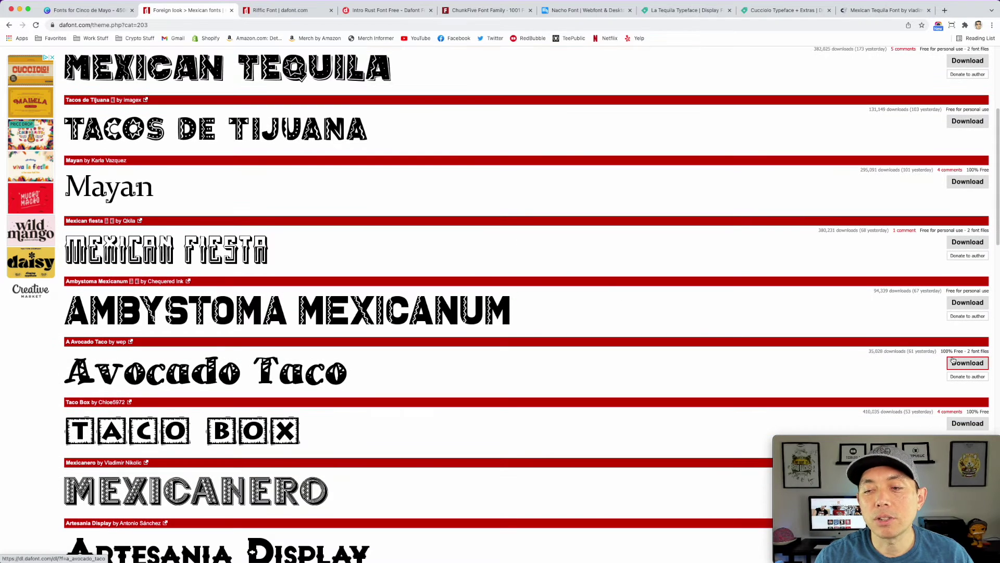
- Filter the Mexican fonts to show only Public domain / GPL / OFL and 100% Free licences
scroll(570, 312, up, 5)
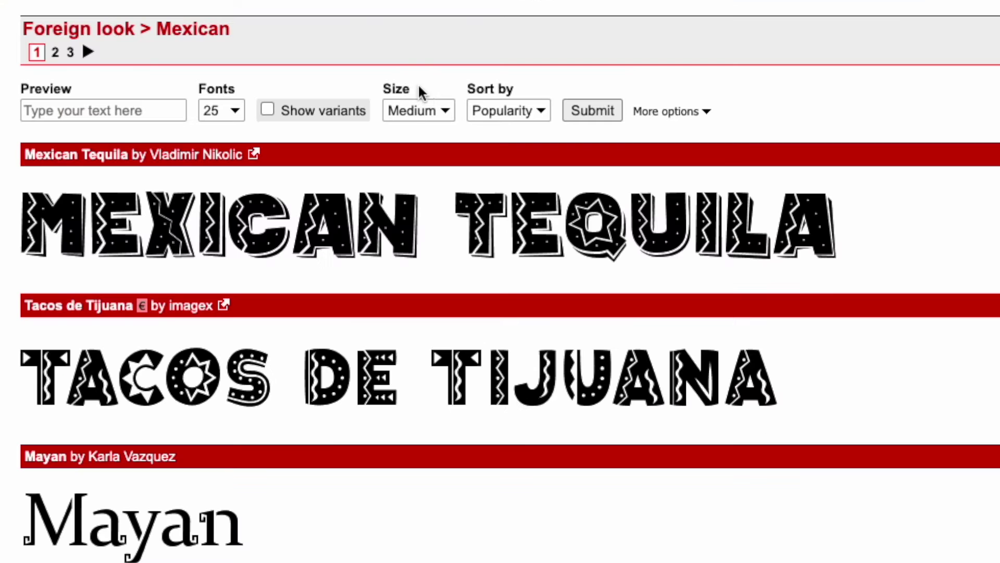
click(688, 115)
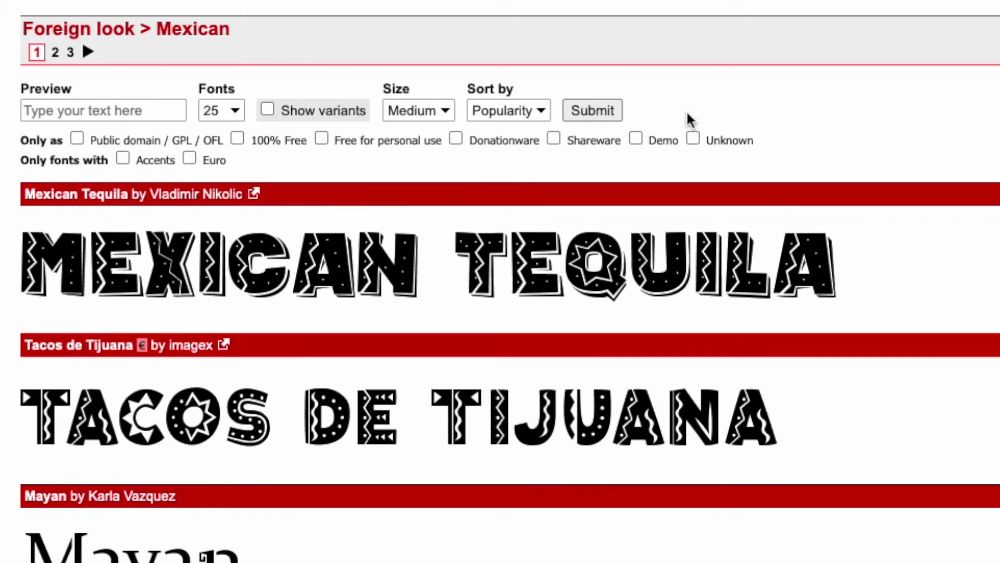
click(237, 139)
click(610, 109)
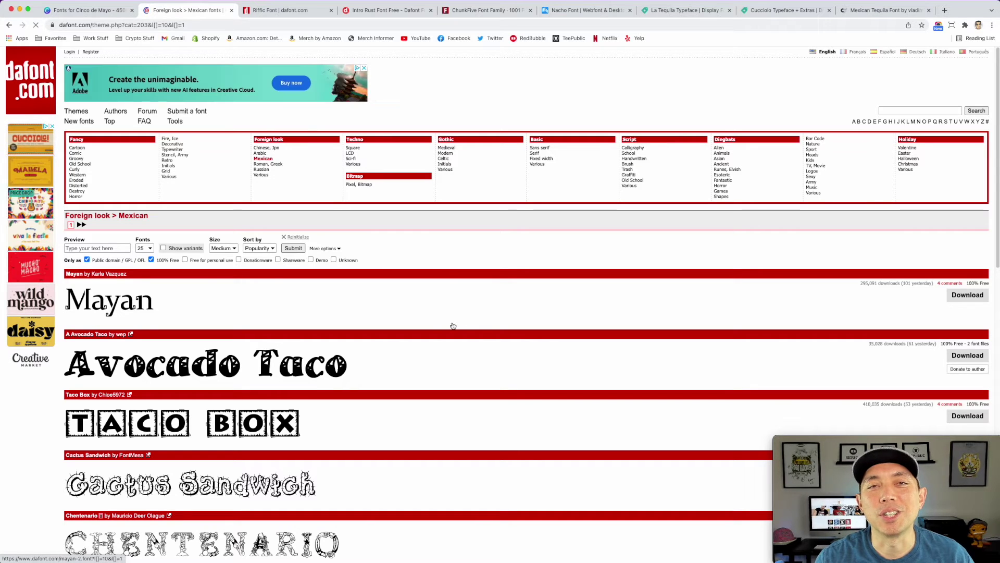
- Browse the filtered list of free Mexican fonts for suitable Cinco de Mayo styles
scroll(452, 331, down, 3)
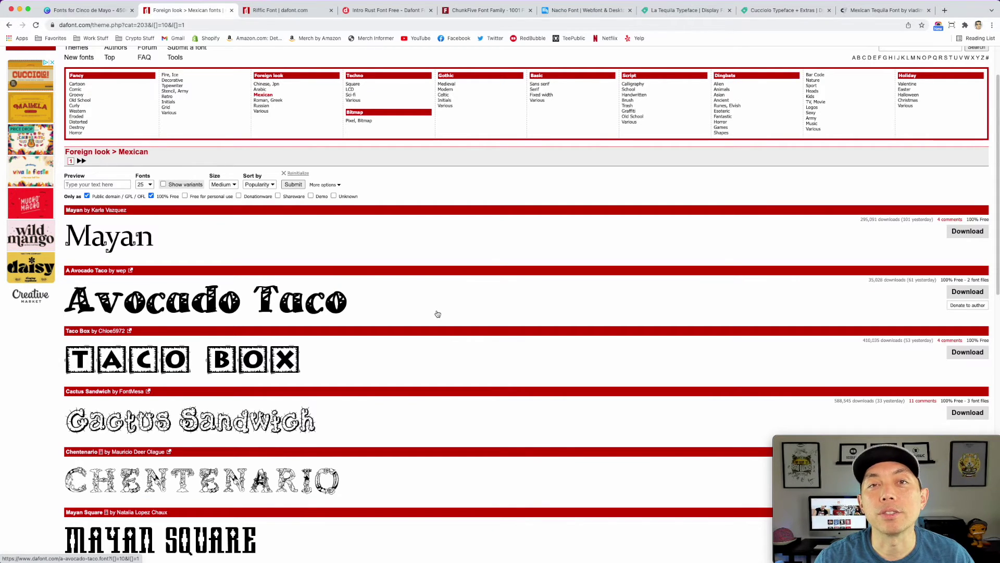
scroll(438, 313, down, 2)
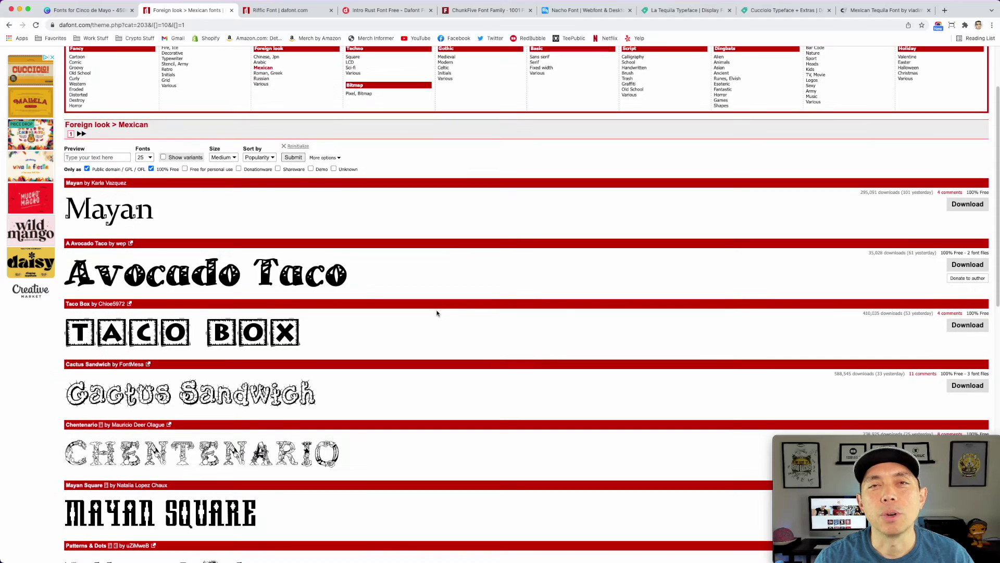
scroll(438, 313, down, 8)
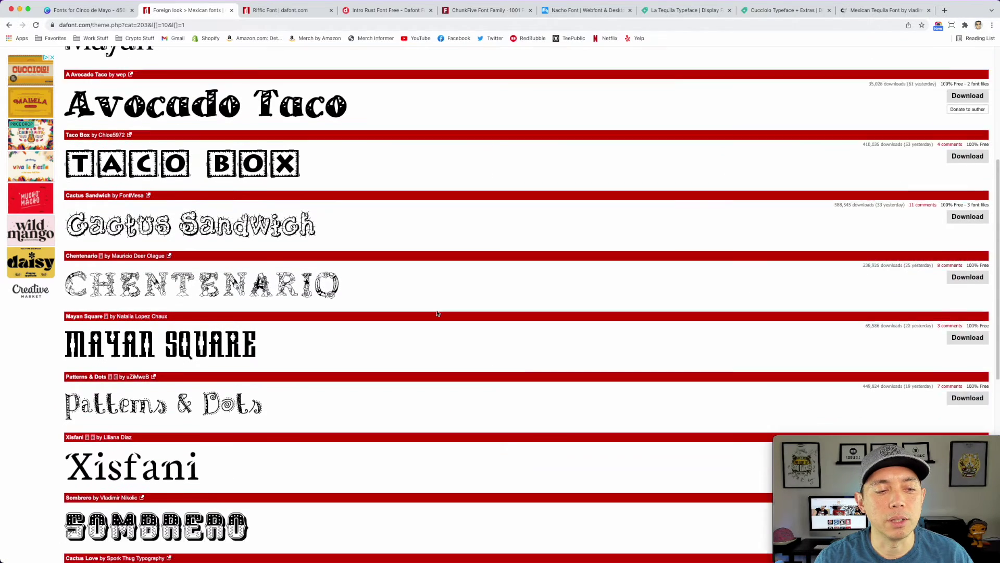
scroll(347, 319, down, 12)
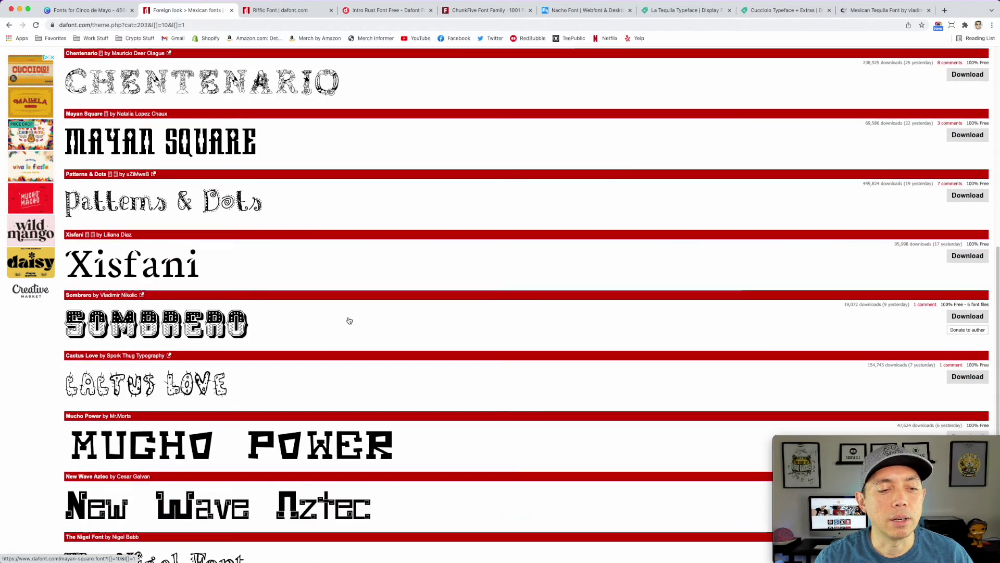
scroll(348, 320, up, 20)
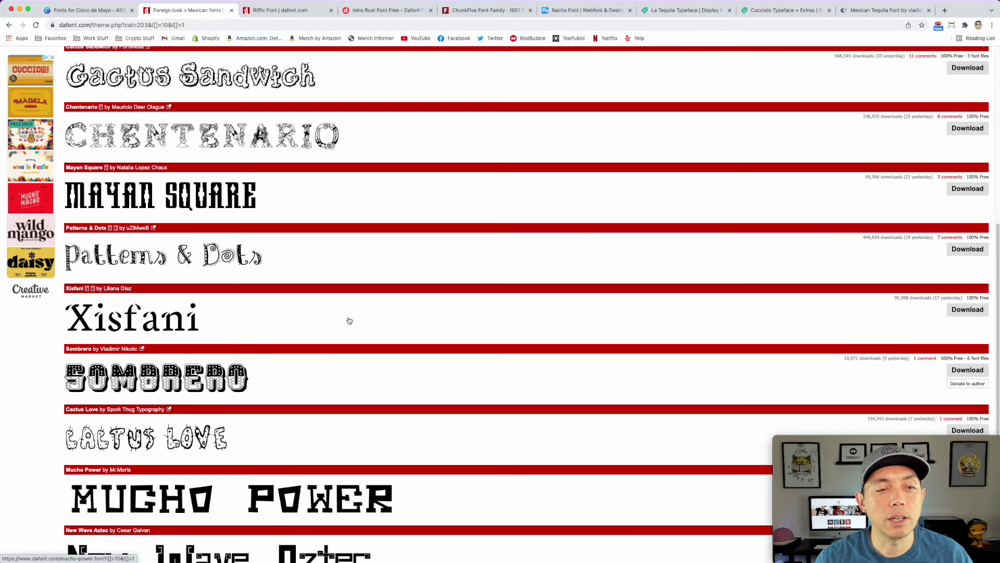
scroll(348, 320, up, 2)
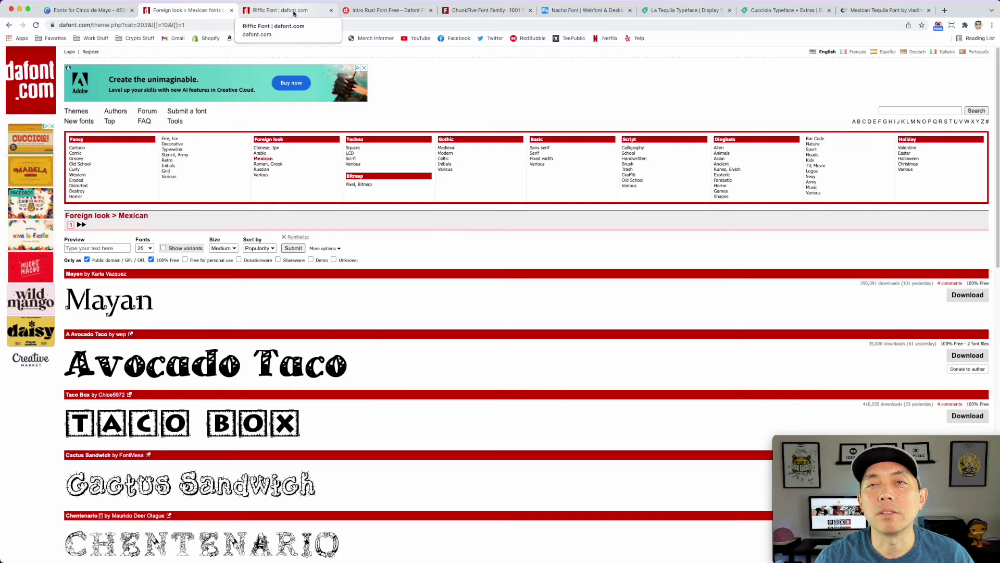
- Open the Riffic font page on DaFont and examine its licence, author's note and character set
click(294, 13)
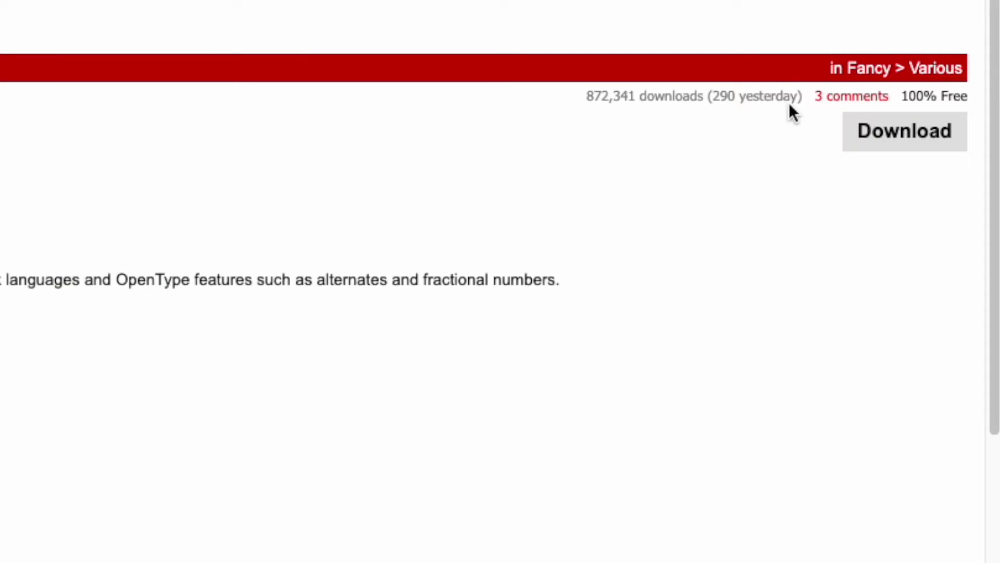
click(929, 122)
scroll(513, 424, down, 3)
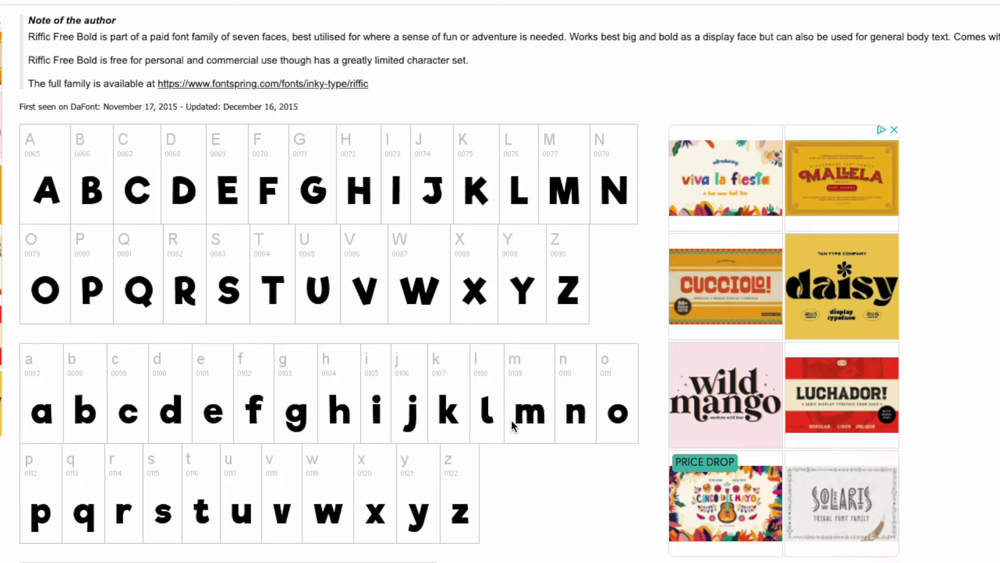
scroll(513, 426, down, 11)
scroll(521, 469, up, 8)
scroll(570, 502, up, 9)
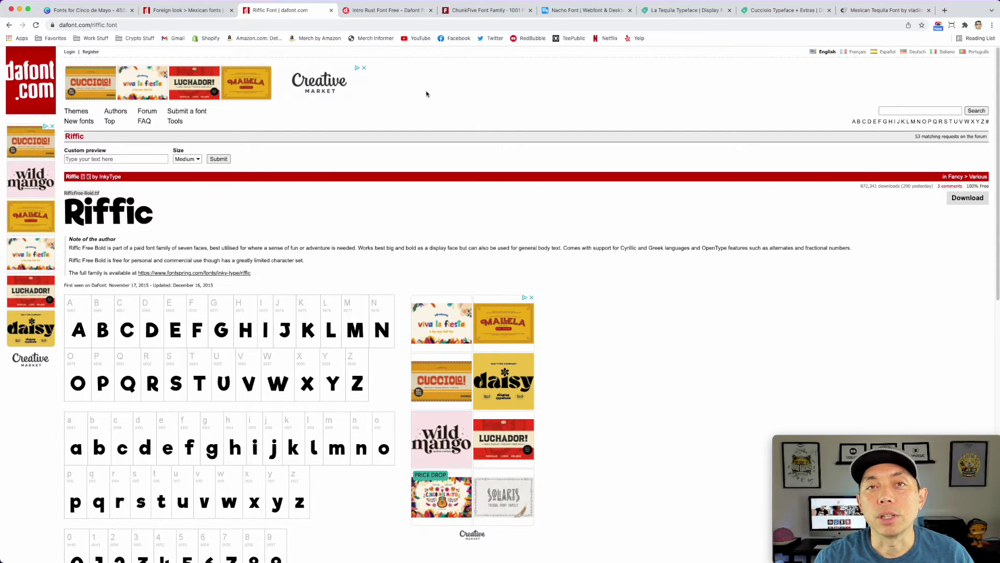
- Switch to the Intro Rust page on Dafont Free and examine the font's samples and licence details
click(377, 11)
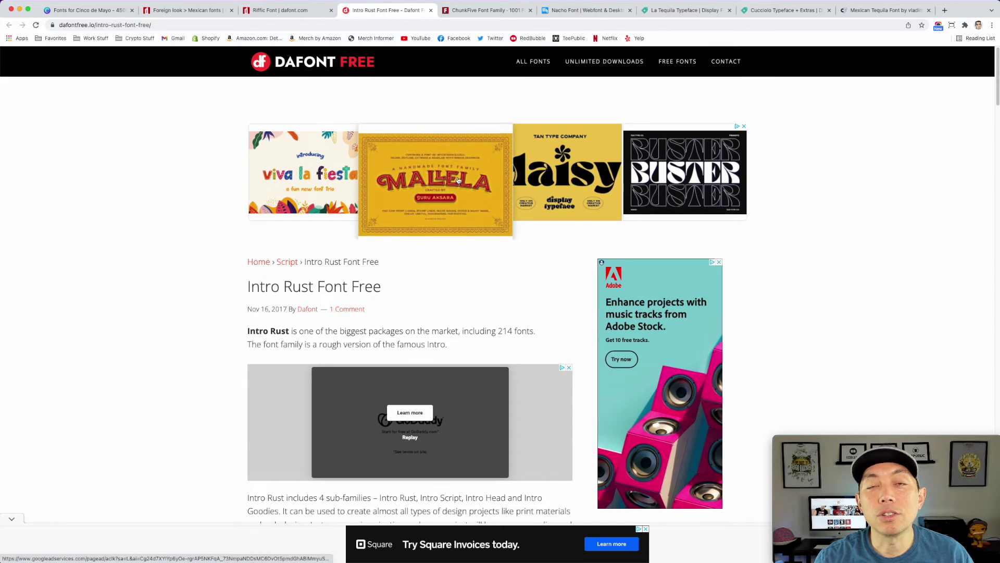
scroll(458, 180, down, 10)
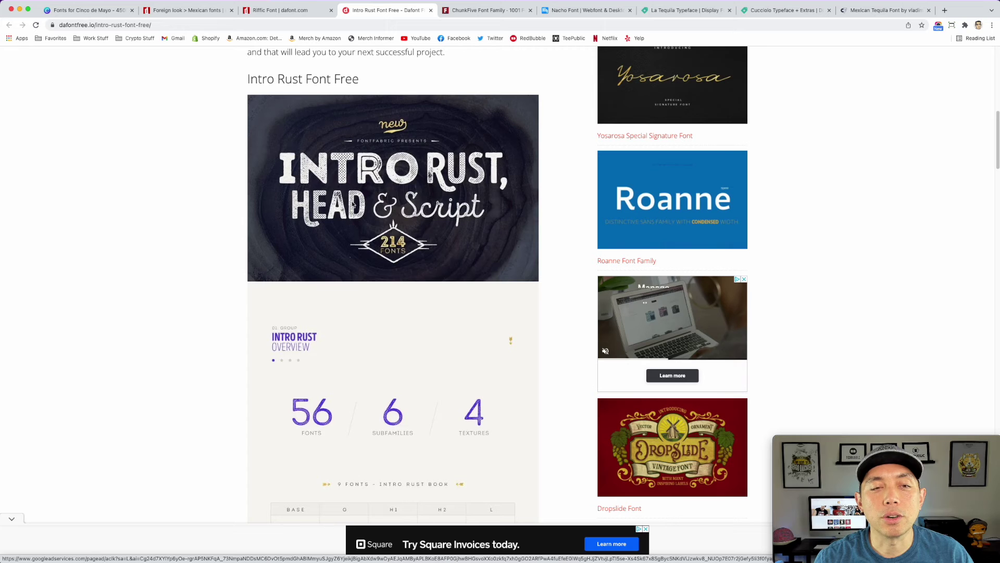
scroll(519, 216, down, 2)
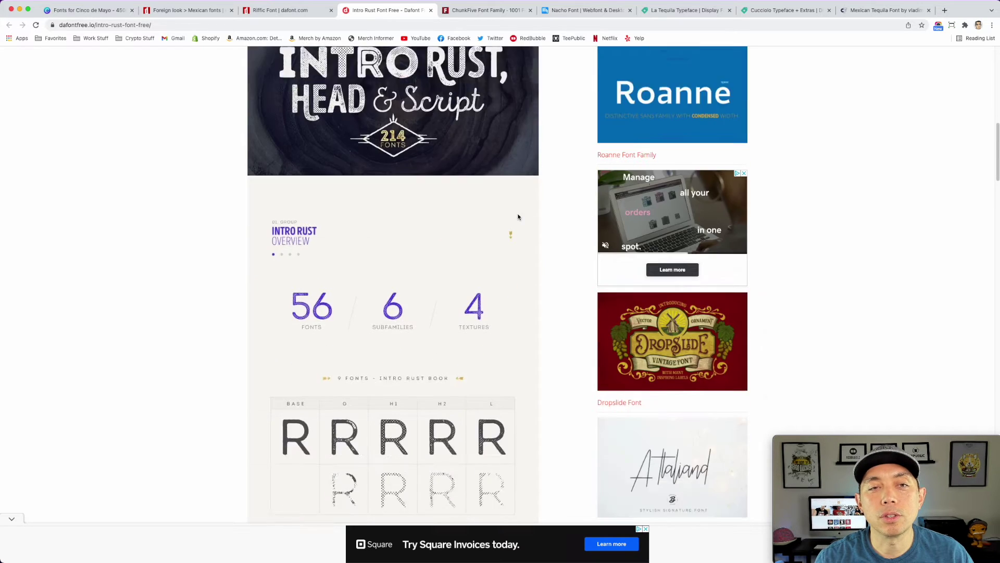
scroll(518, 217, down, 9)
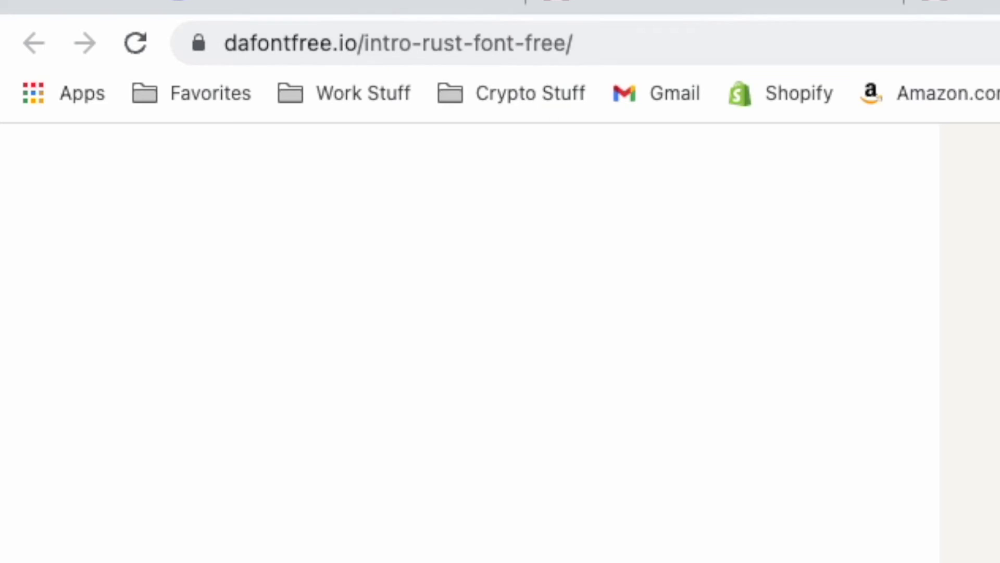
scroll(969, 339, down, 8)
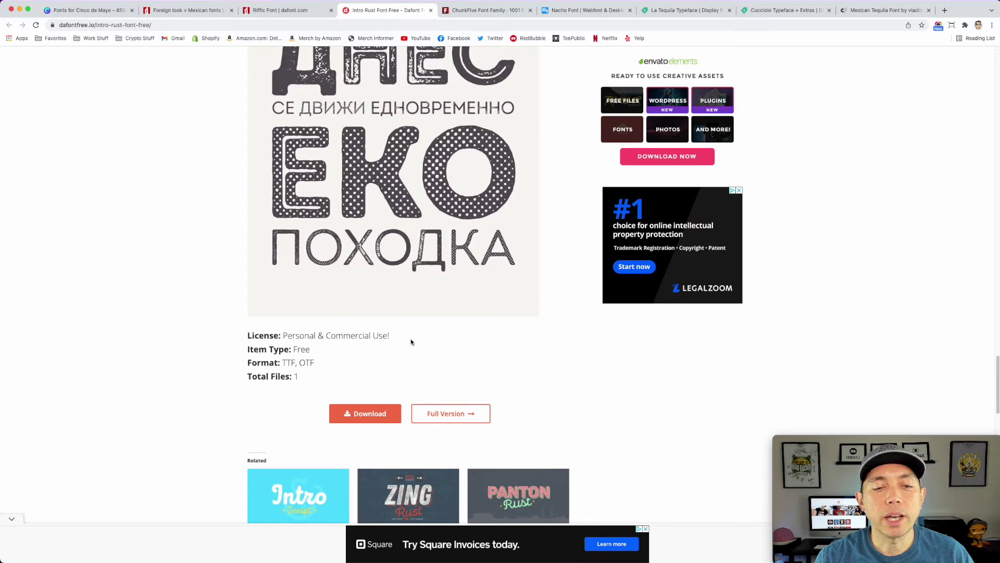
scroll(418, 273, up, 4)
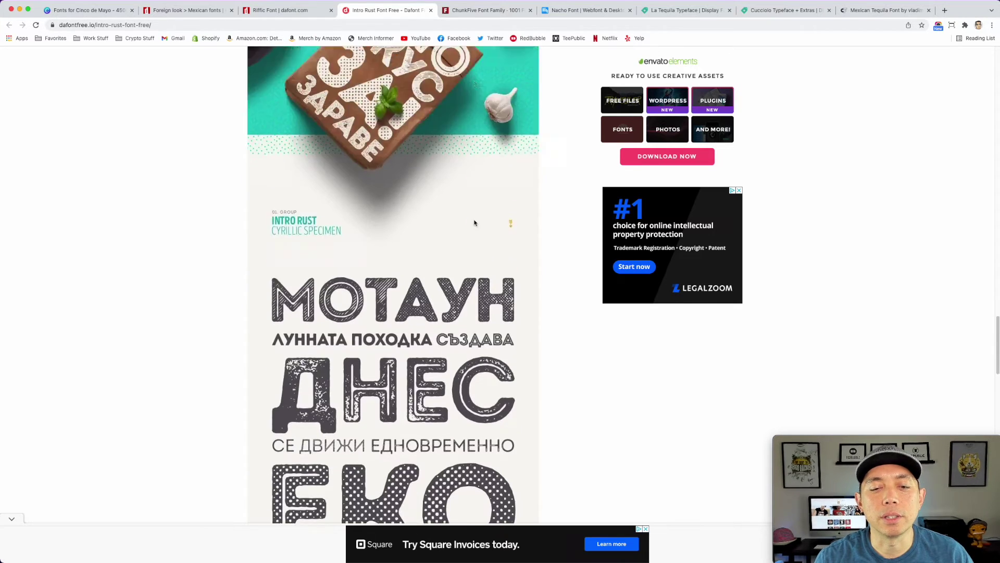
scroll(474, 220, up, 3)
scroll(474, 222, up, 12)
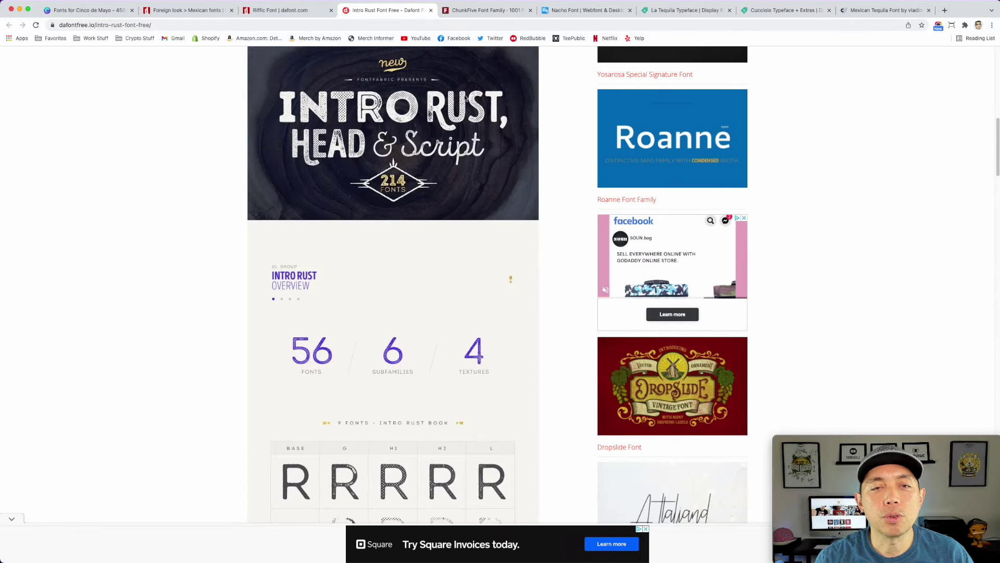
scroll(386, 132, up, 8)
scroll(401, 138, up, 3)
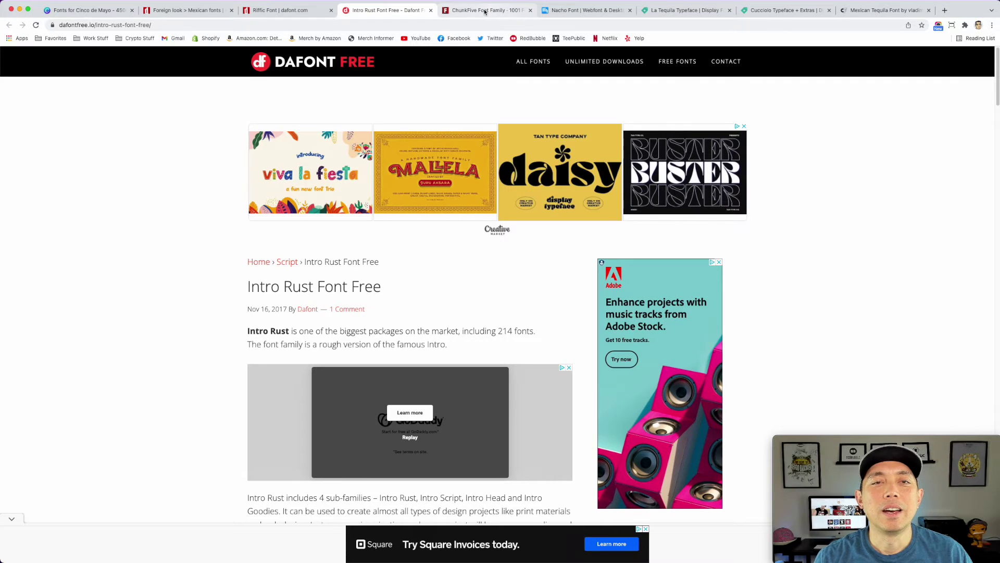
- Switch to the ChunkFive page on 1001 Fonts and review its Regular and Print styles, description and licence section
click(475, 13)
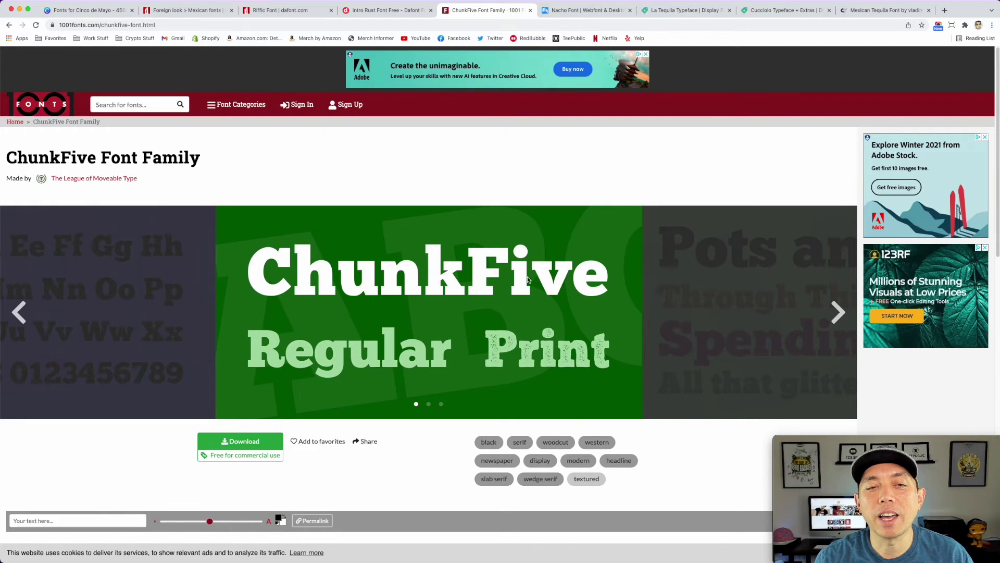
scroll(533, 236, down, 3)
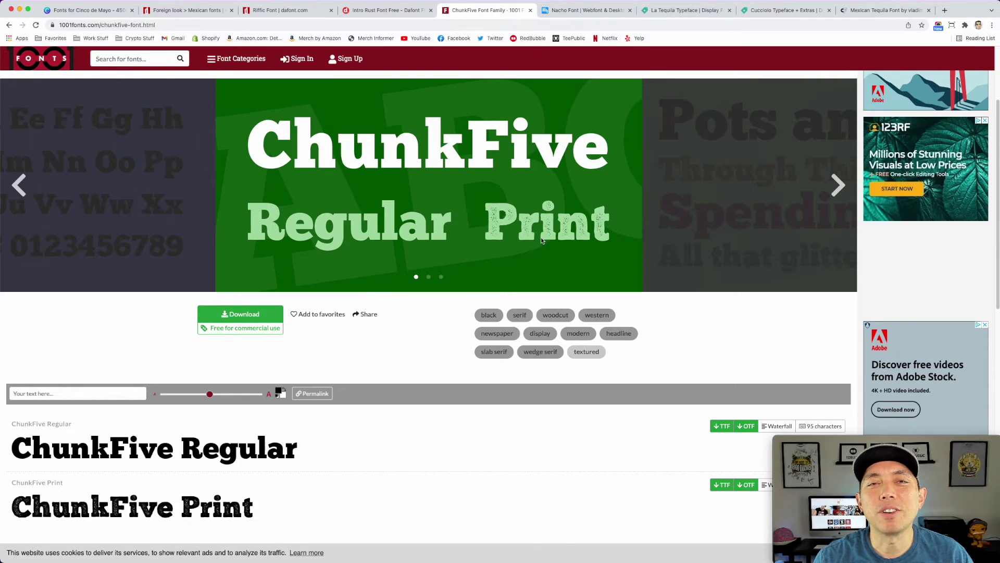
scroll(533, 257, down, 4)
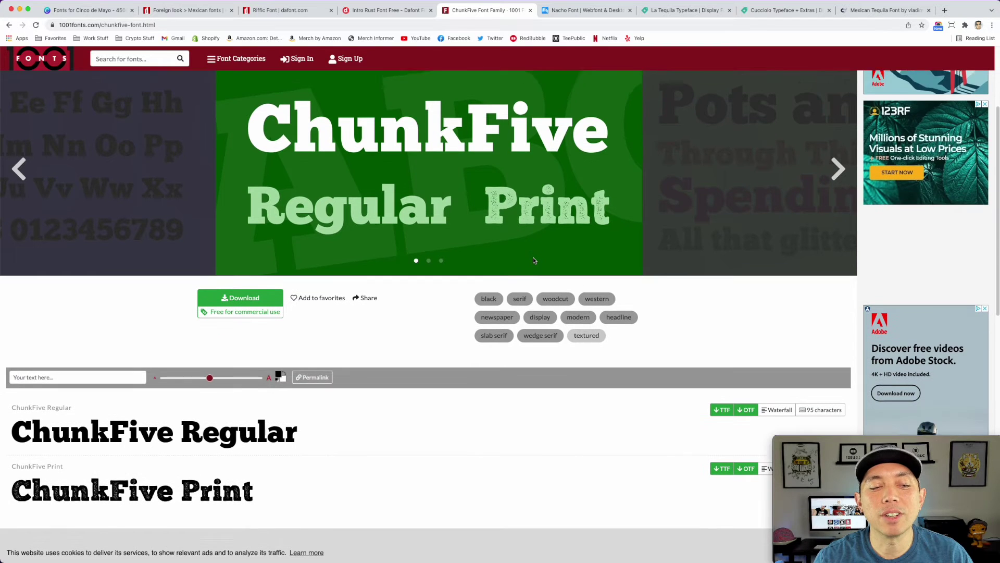
scroll(328, 366, down, 2)
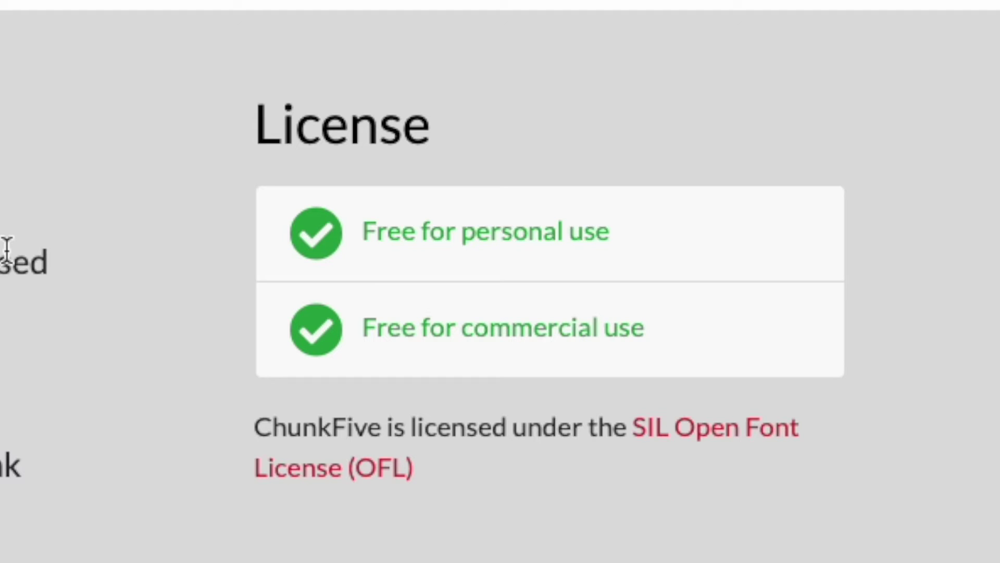
scroll(7, 249, up, 5)
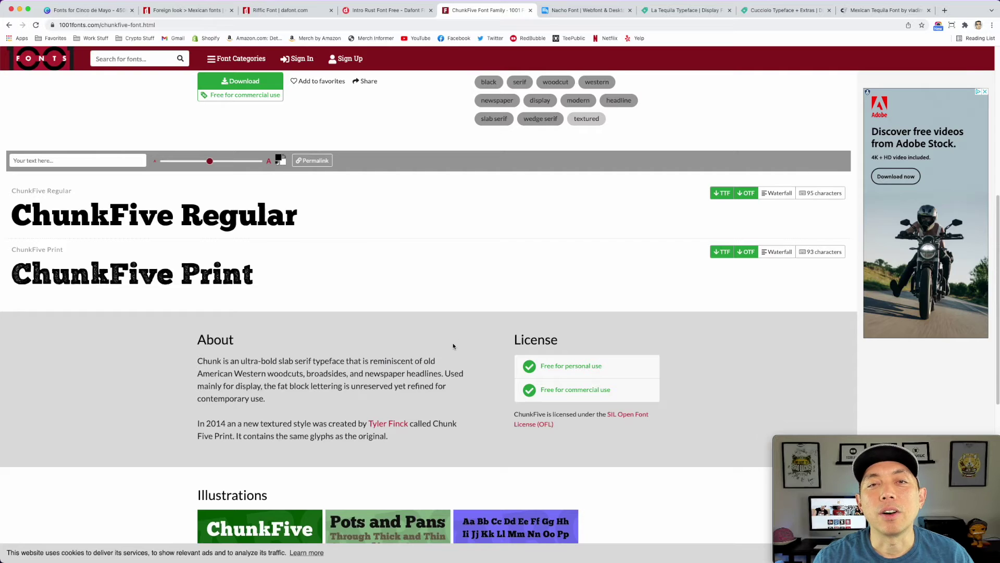
scroll(453, 346, up, 4)
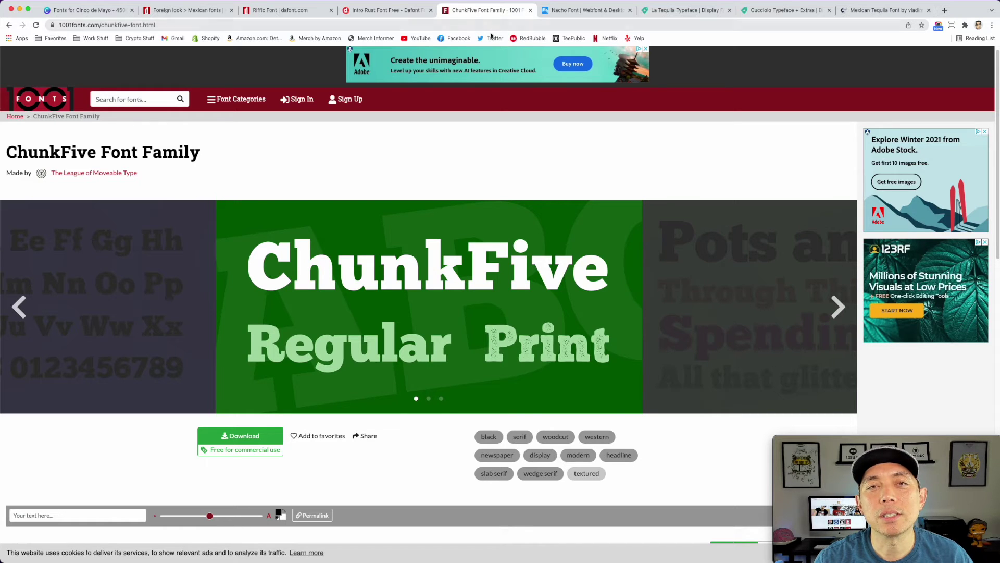
- Switch to the Nacho font page on MyFonts and examine its preview images and family pricing
click(581, 11)
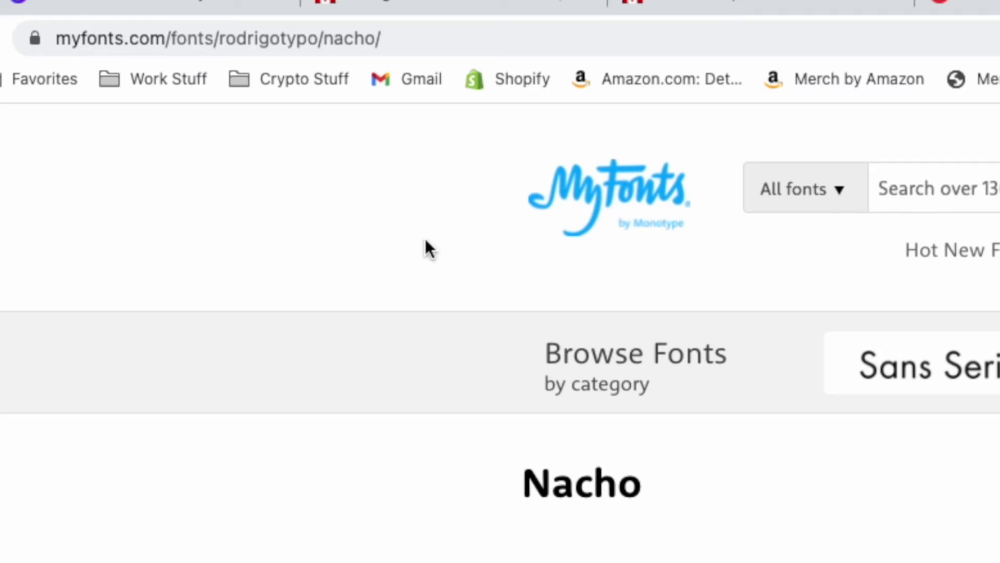
scroll(486, 533, down, 1)
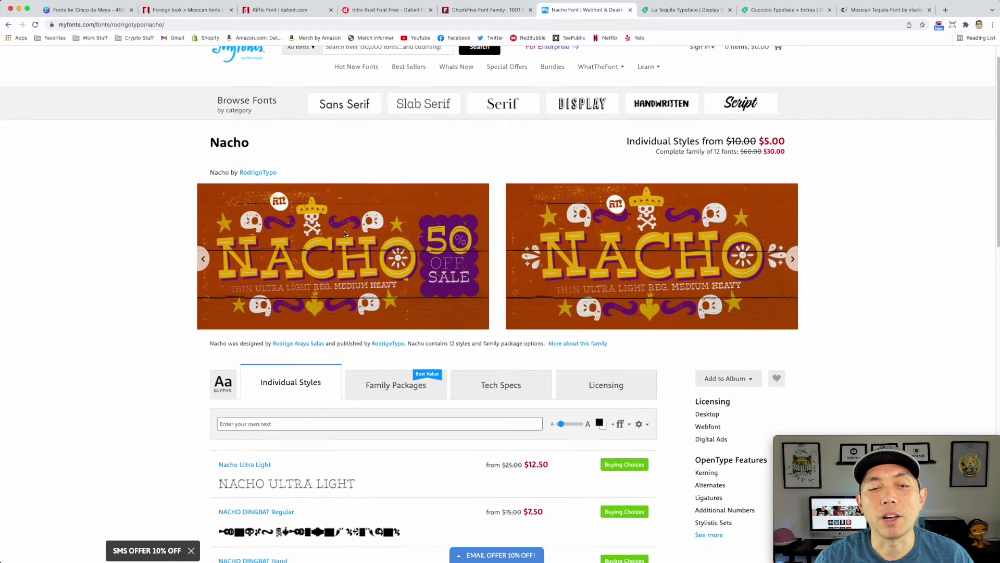
scroll(345, 234, down, 1)
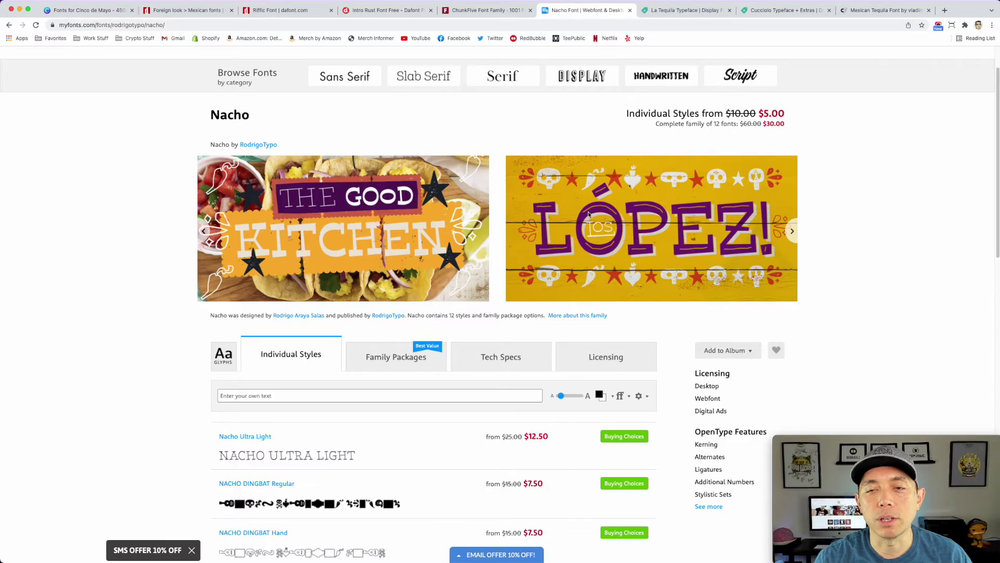
scroll(712, 262, down, 3)
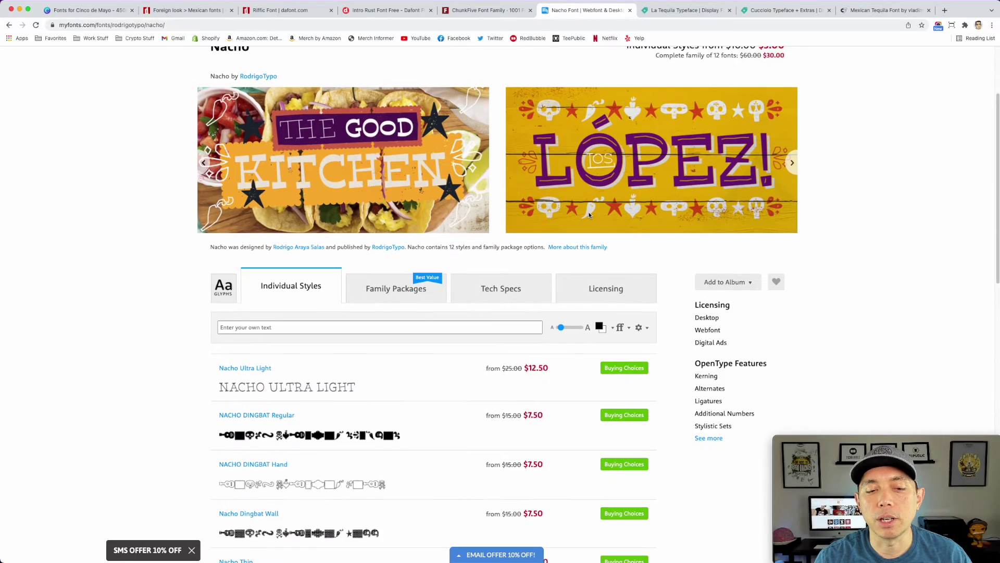
- Review the individual Nacho styles, including the dingbat sets, and their prices
scroll(589, 215, down, 3)
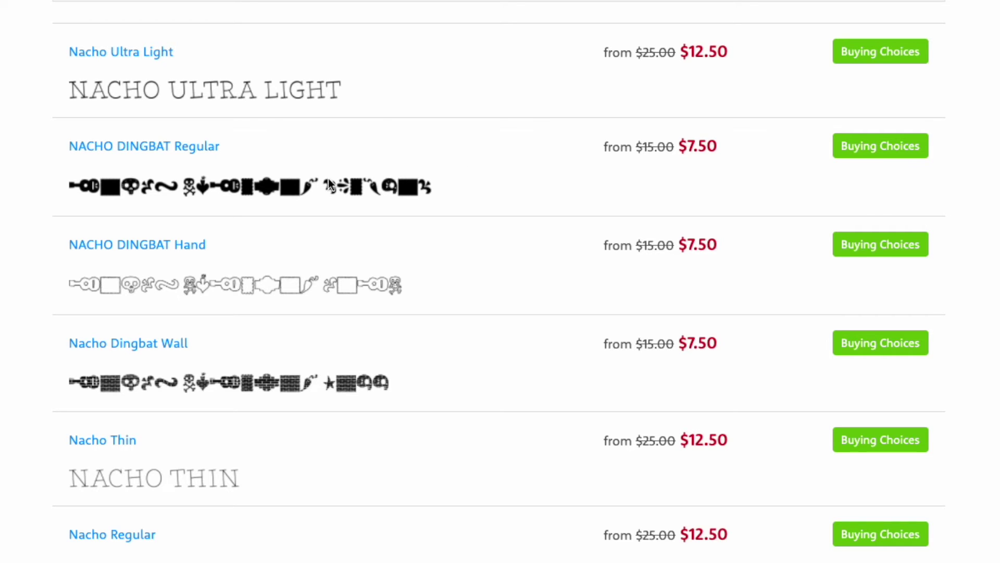
scroll(415, 310, down, 2)
scroll(412, 314, down, 3)
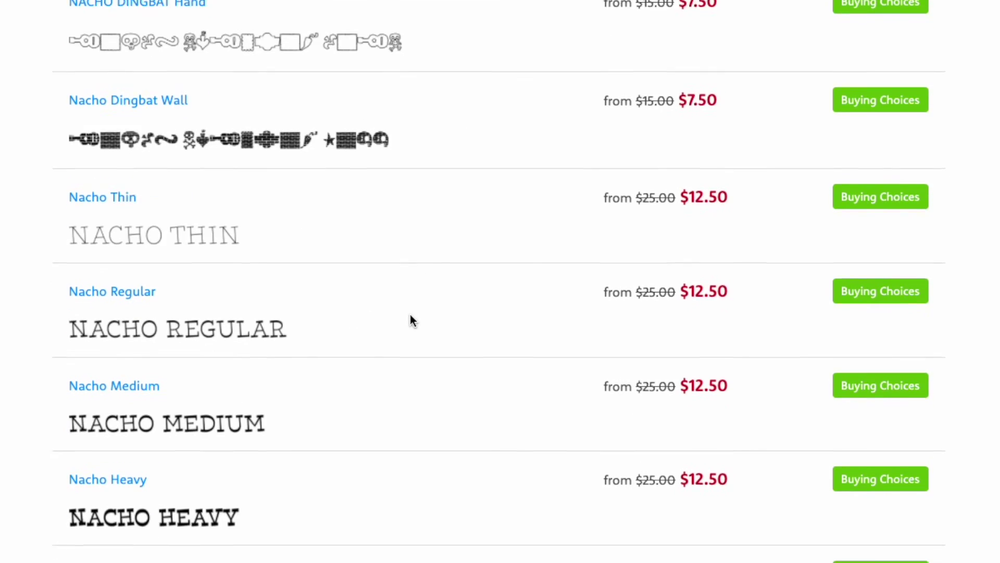
scroll(406, 326, down, 1)
scroll(404, 323, down, 5)
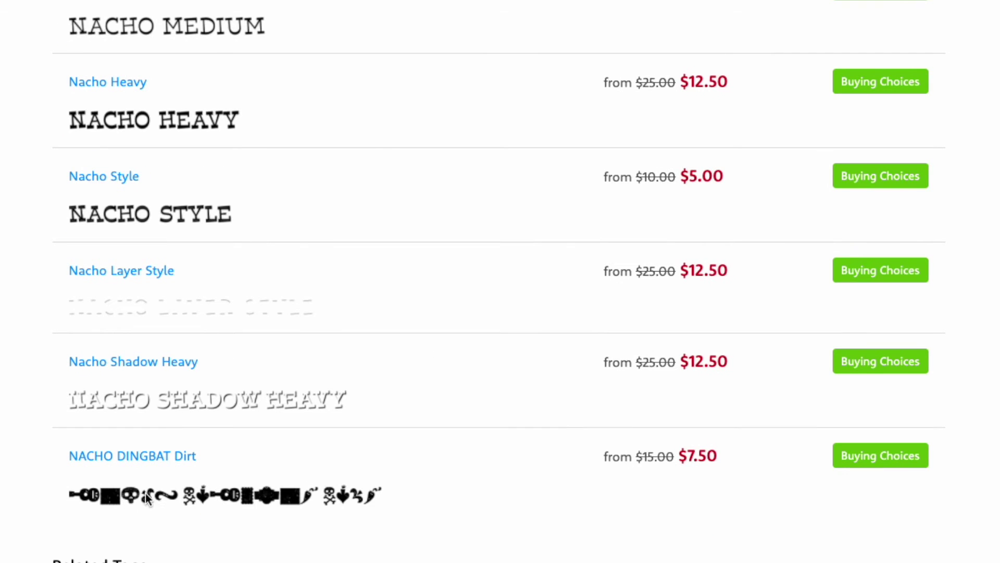
scroll(308, 103, up, 1)
scroll(308, 102, up, 10)
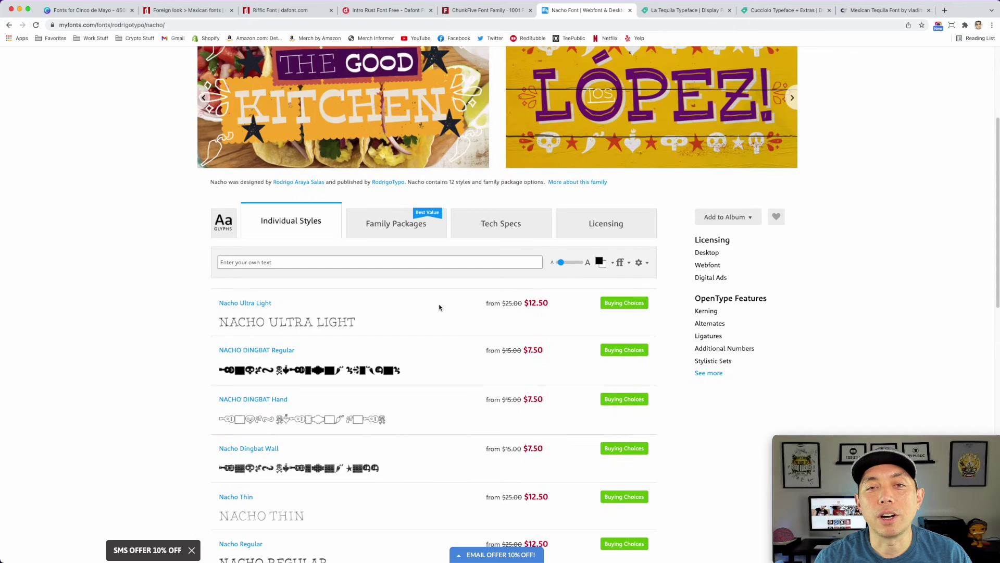
scroll(439, 307, up, 5)
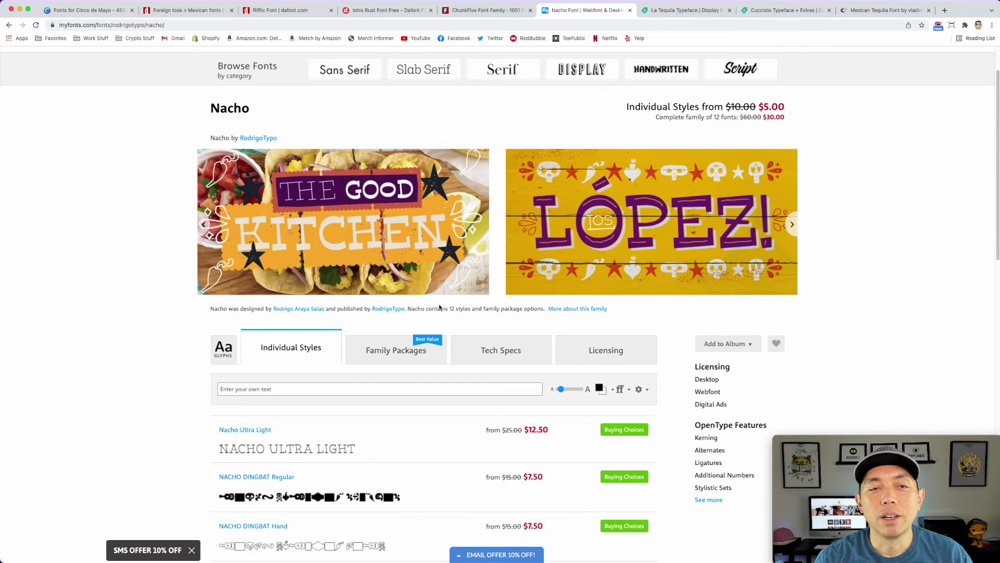
- Open the RodrigoTypo foundry page from the Nacho listing and browse its font families for festive display styles
click(256, 200)
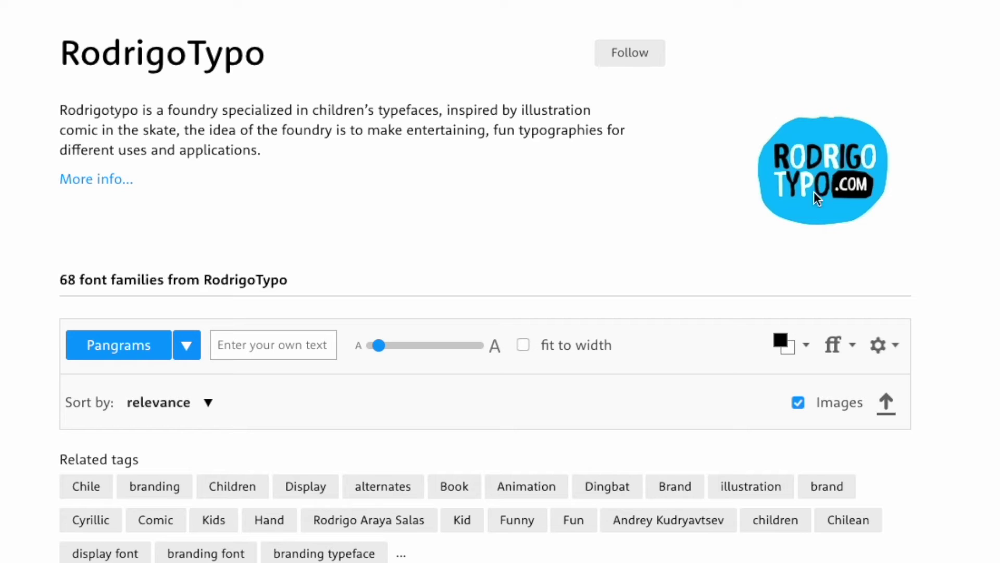
scroll(592, 254, down, 20)
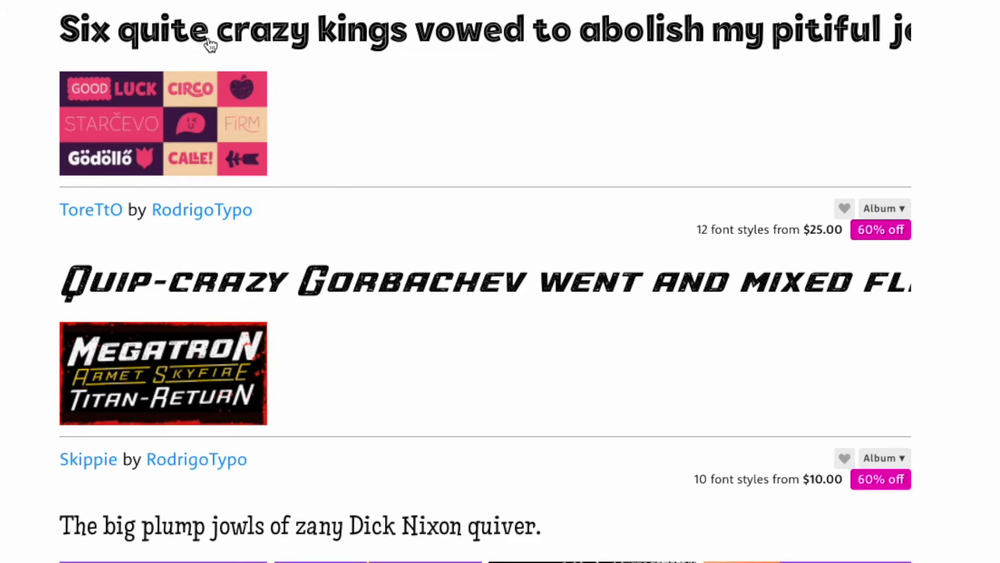
scroll(346, 165, down, 10)
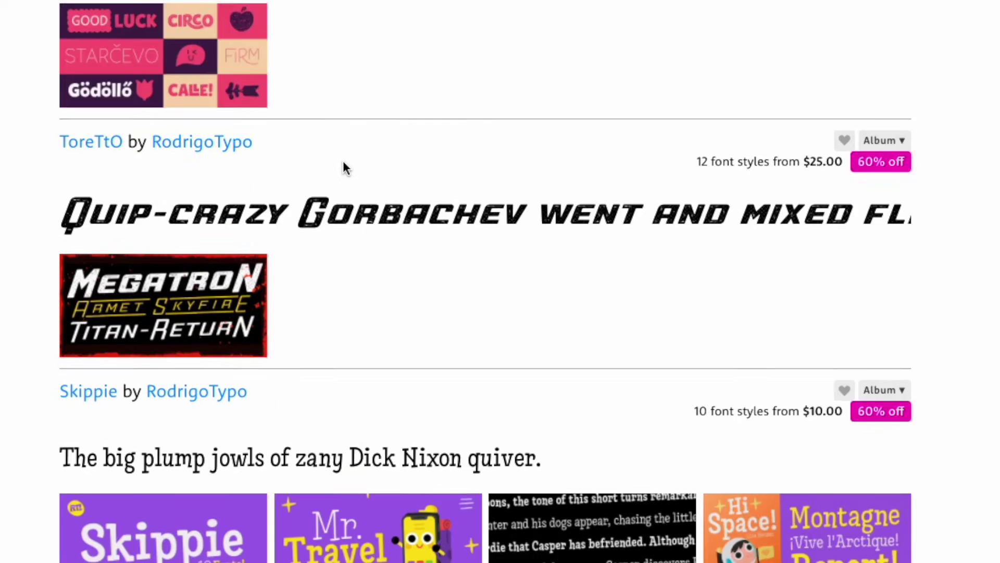
scroll(116, 177, down, 3)
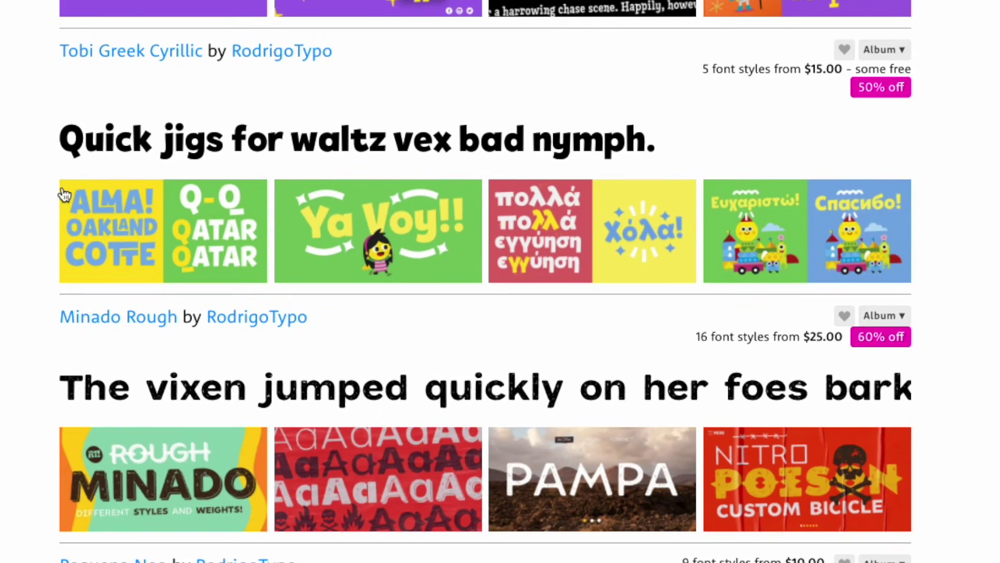
scroll(234, 279, down, 6)
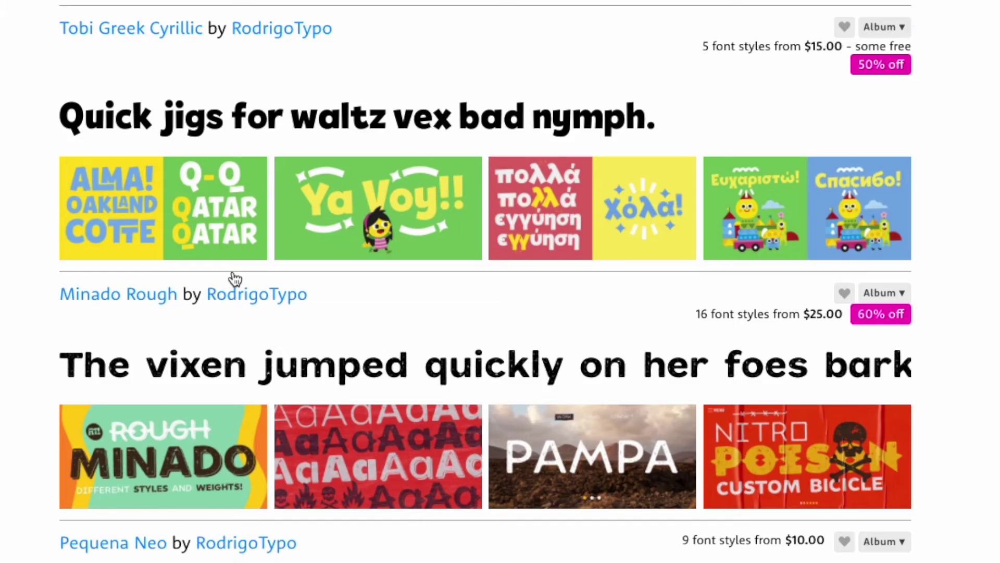
scroll(234, 279, down, 11)
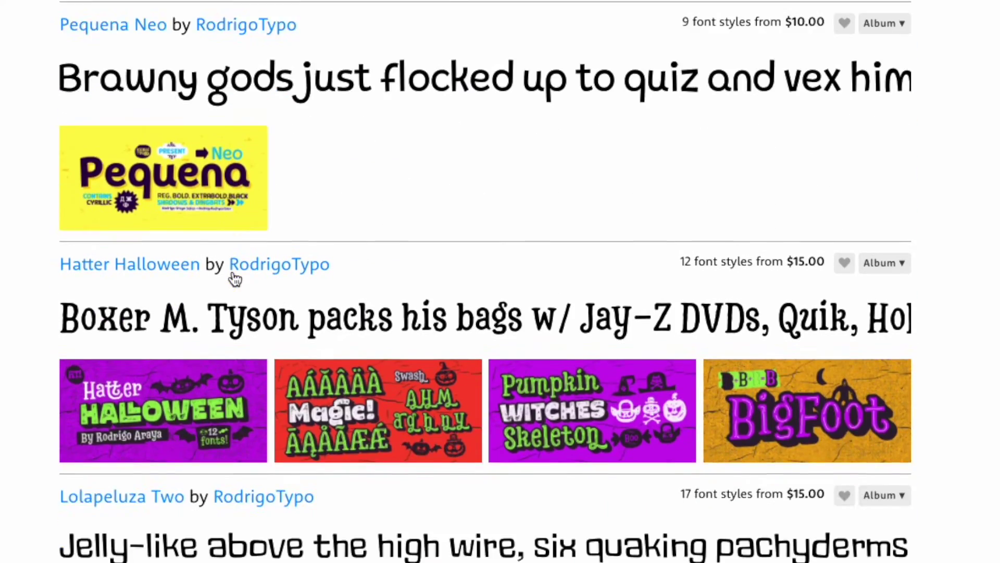
scroll(179, 330, down, 20)
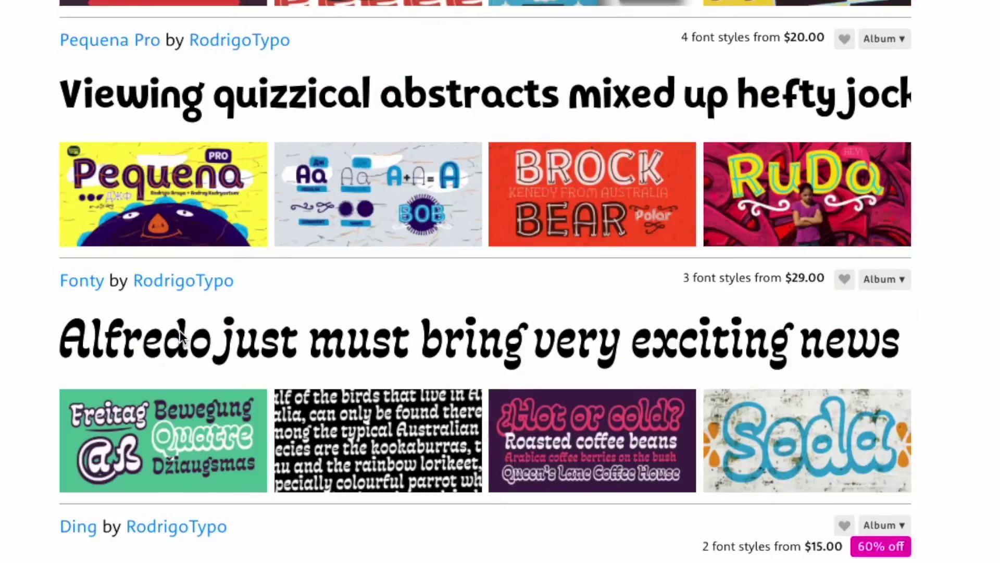
scroll(180, 330, down, 20)
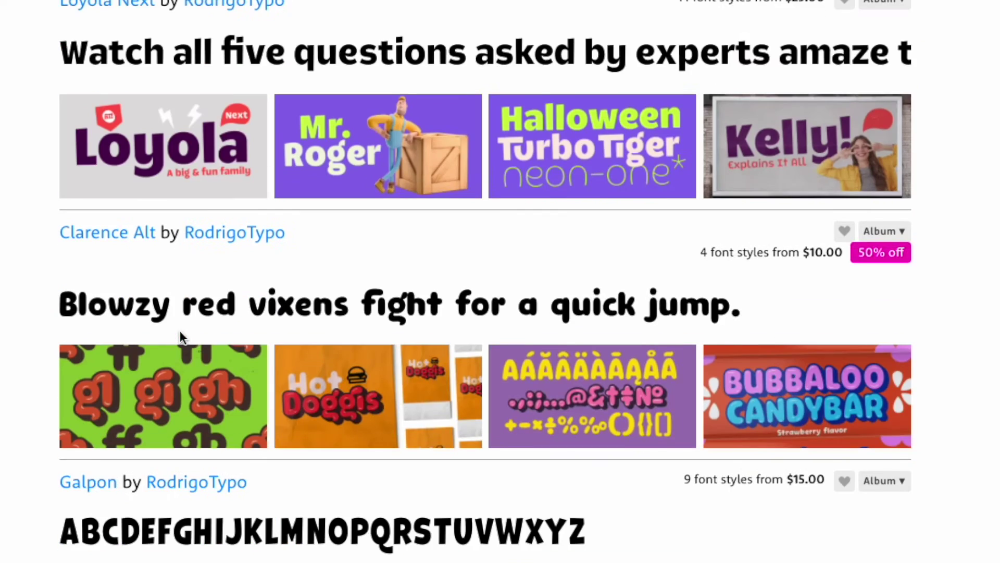
scroll(180, 333, up, 6)
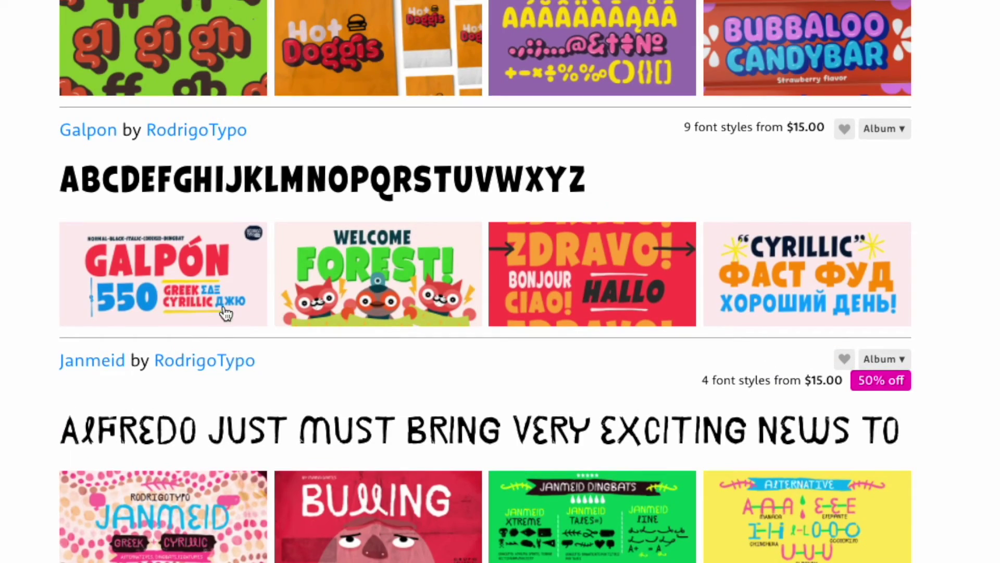
mouse_move(249, 240)
scroll(369, 236, down, 7)
scroll(599, 351, down, 7)
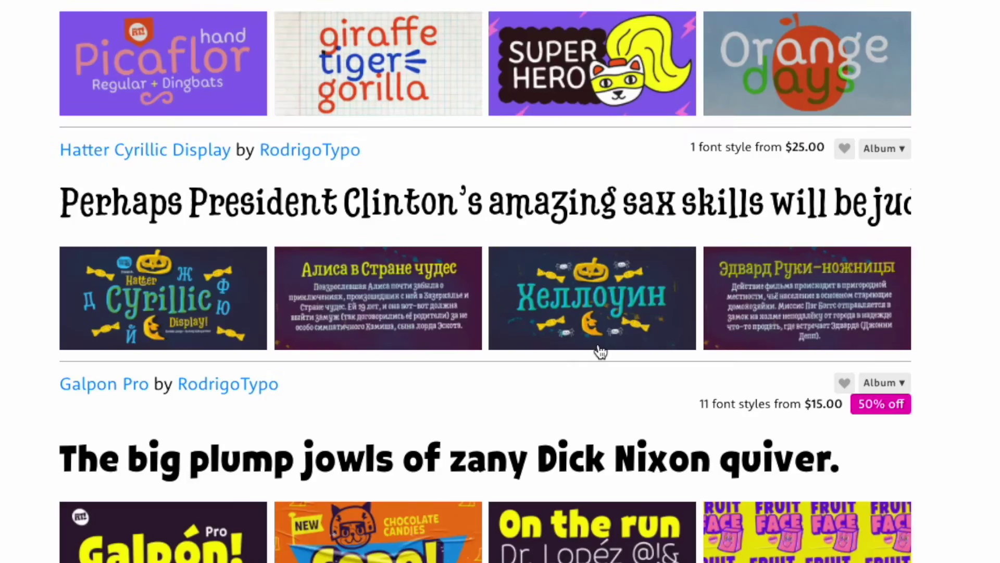
scroll(374, 229, up, 6)
scroll(442, 233, up, 20)
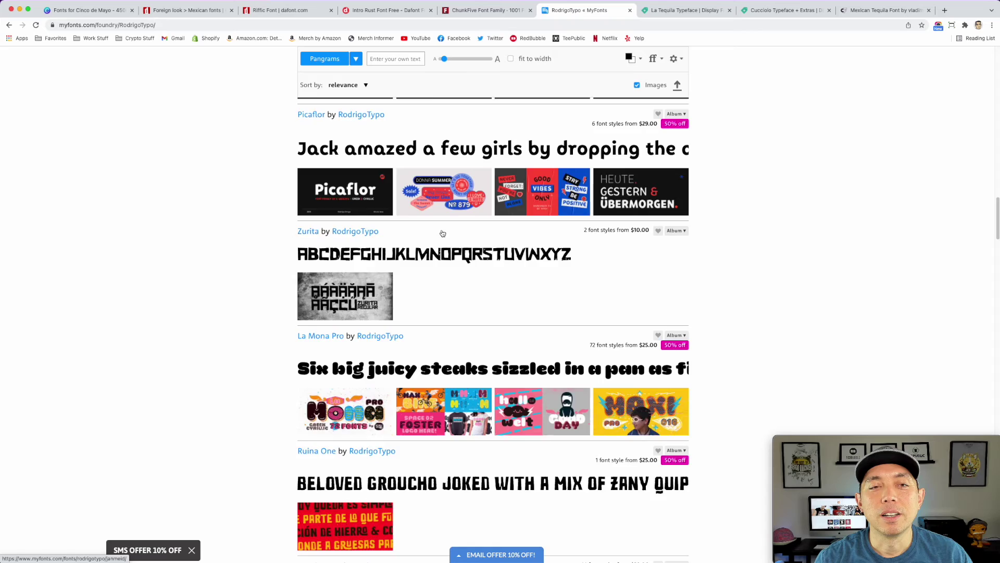
scroll(442, 233, up, 20)
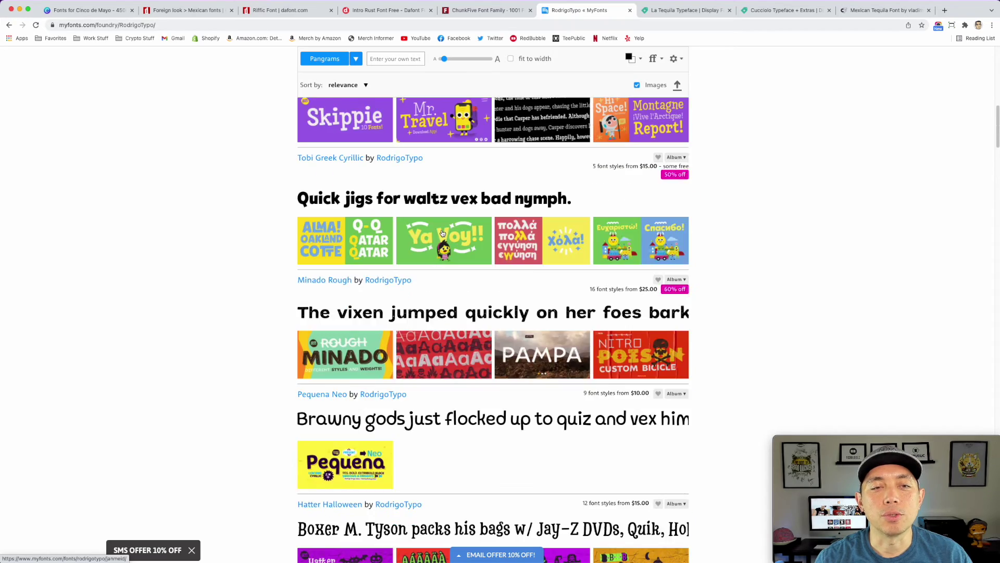
- Switch to the La Tequila Typeface page on Creative Market and examine its licence prices and its regular and Out type samples
scroll(442, 233, up, 3)
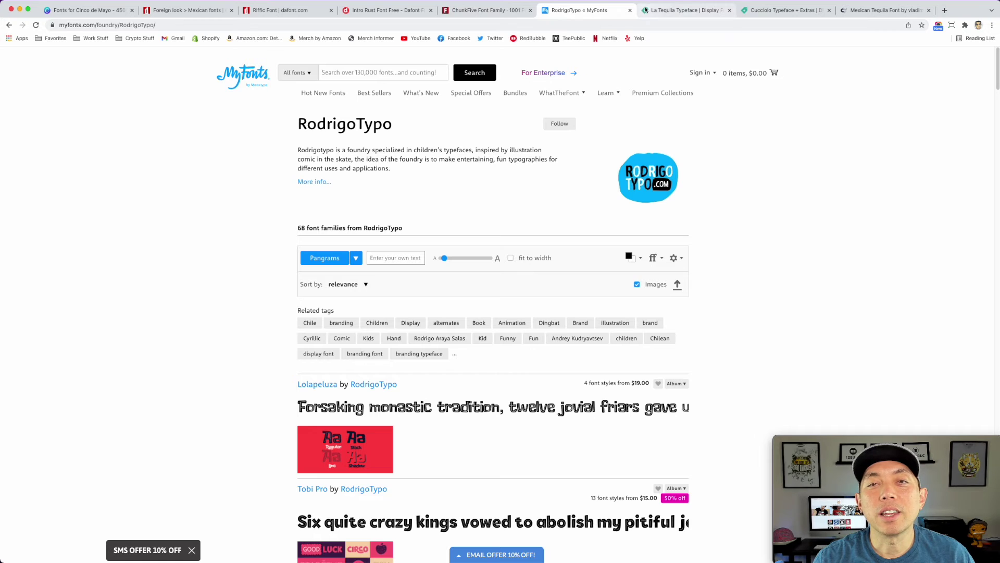
click(675, 13)
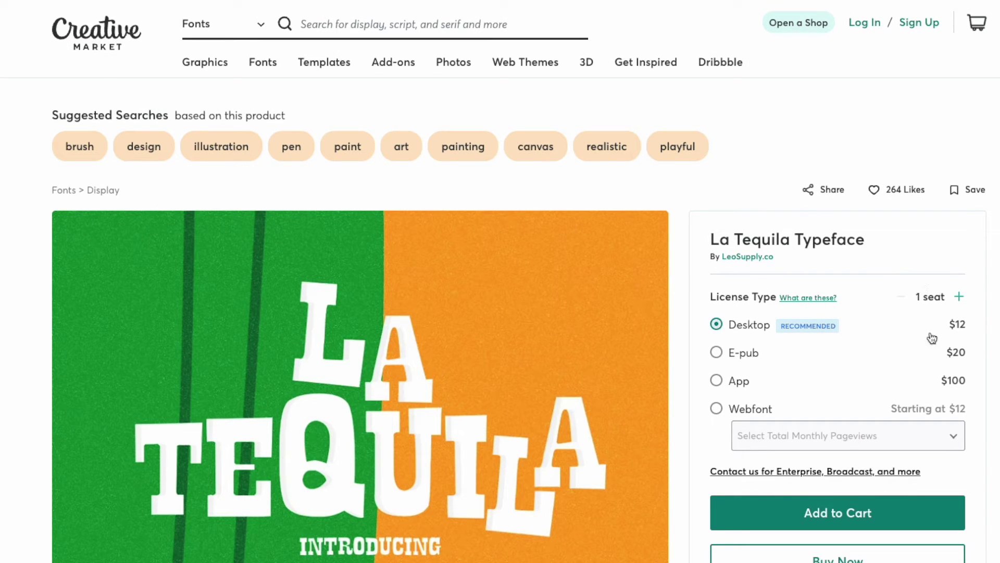
scroll(462, 337, down, 3)
scroll(463, 338, down, 7)
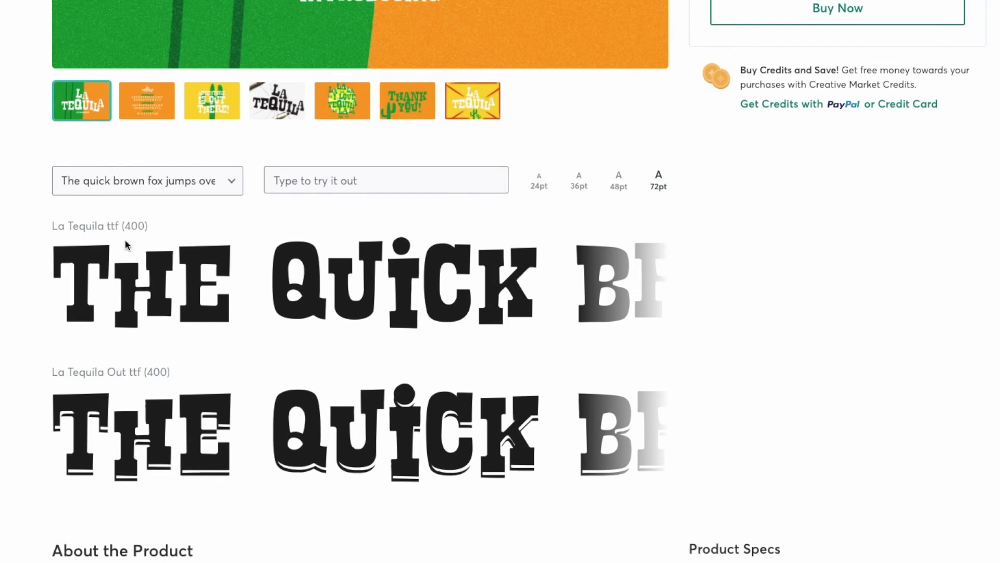
scroll(509, 312, up, 6)
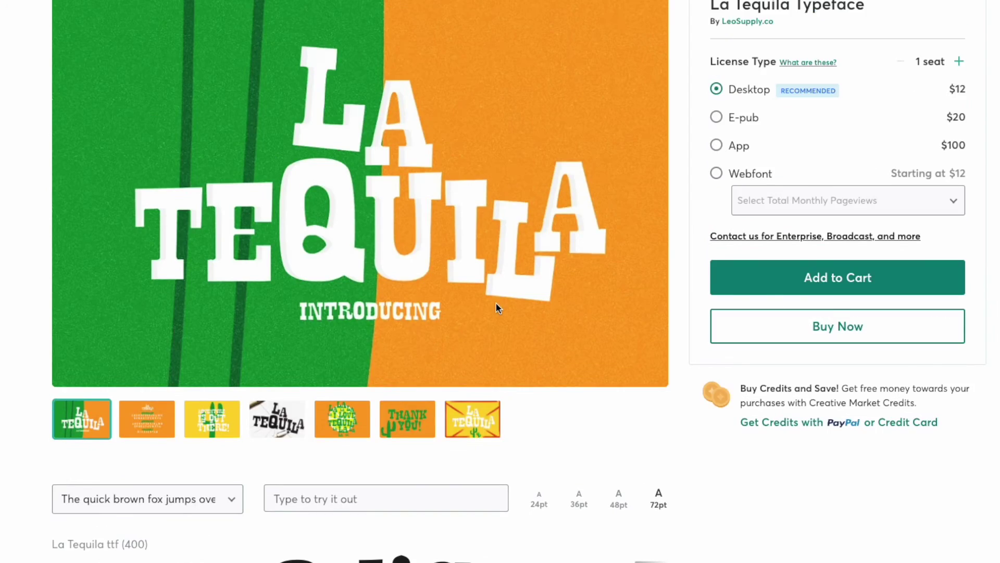
scroll(496, 305, down, 3)
- Preview the text "Cinco de Mayo" in the La Tequila styles at 48pt
click(311, 346)
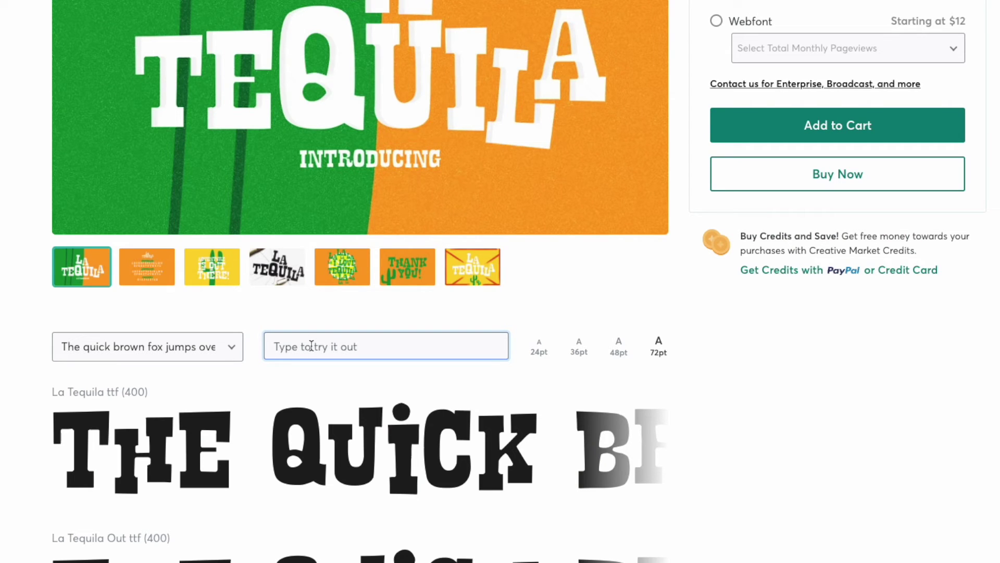
text(Cinco d)
text(e May)
key(BackSpace)
text(May)
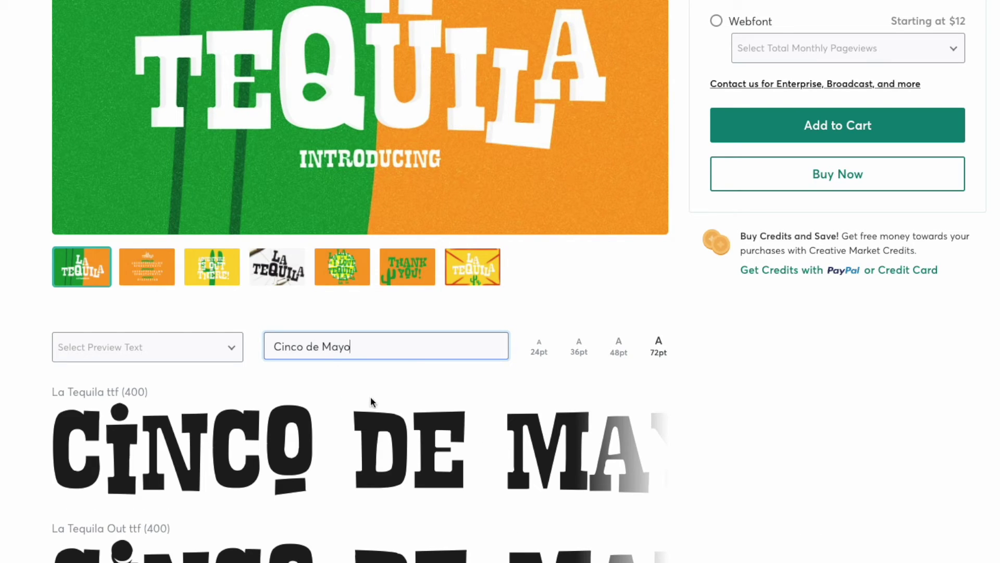
click(619, 347)
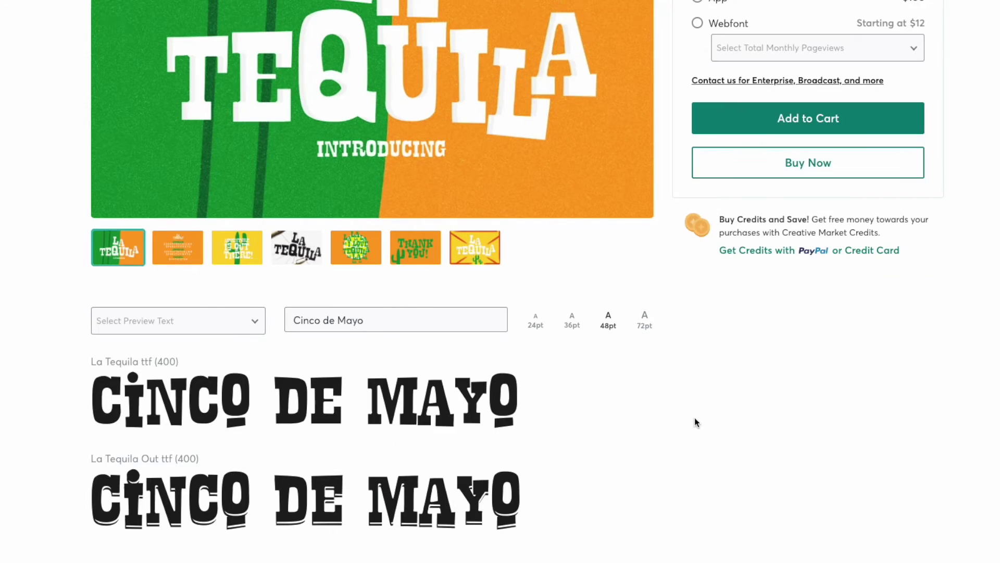
- Browse the La Tequila sample images, including the cactus and "Thank You!" artwork
scroll(592, 451, up, 5)
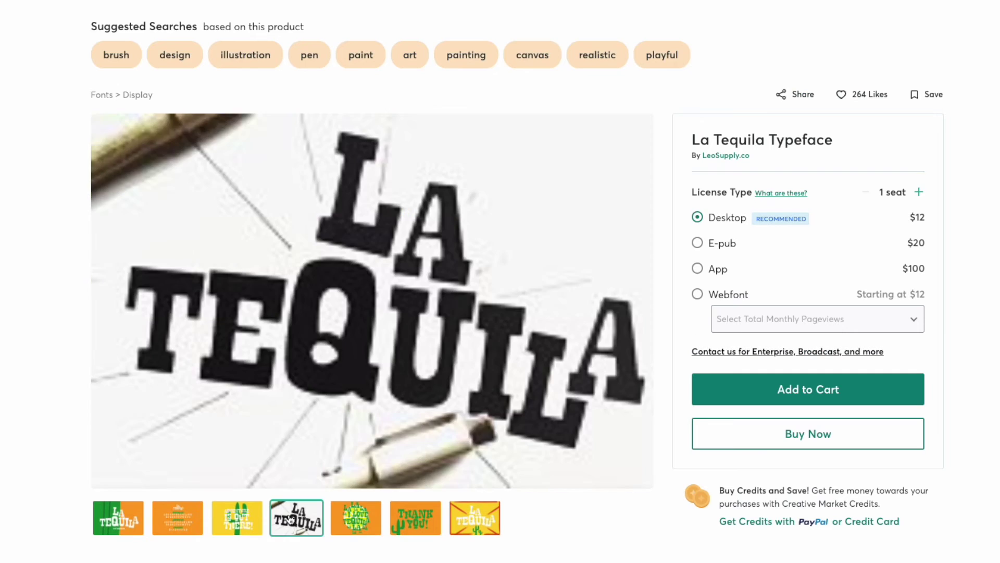
mouse_move(177, 530)
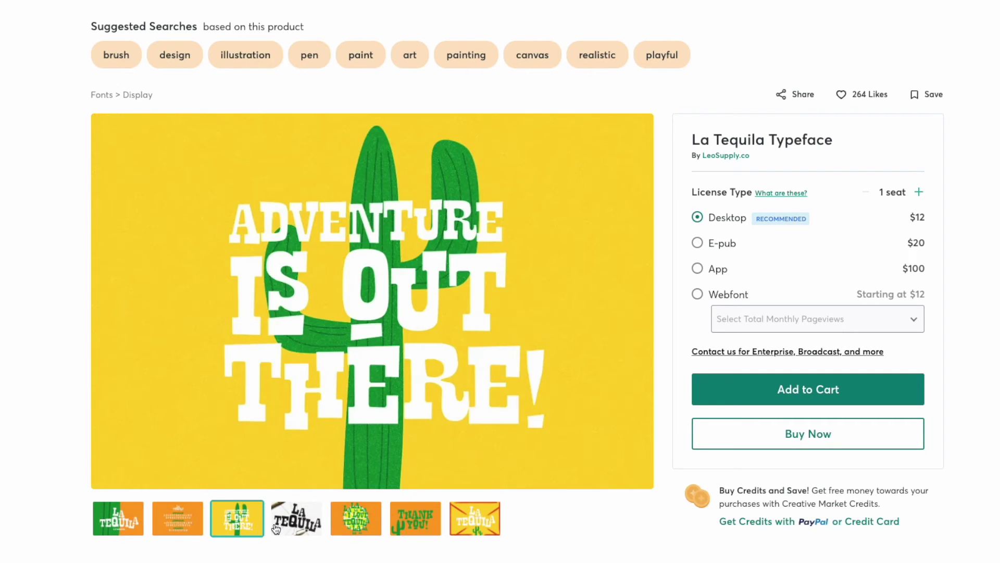
mouse_move(358, 523)
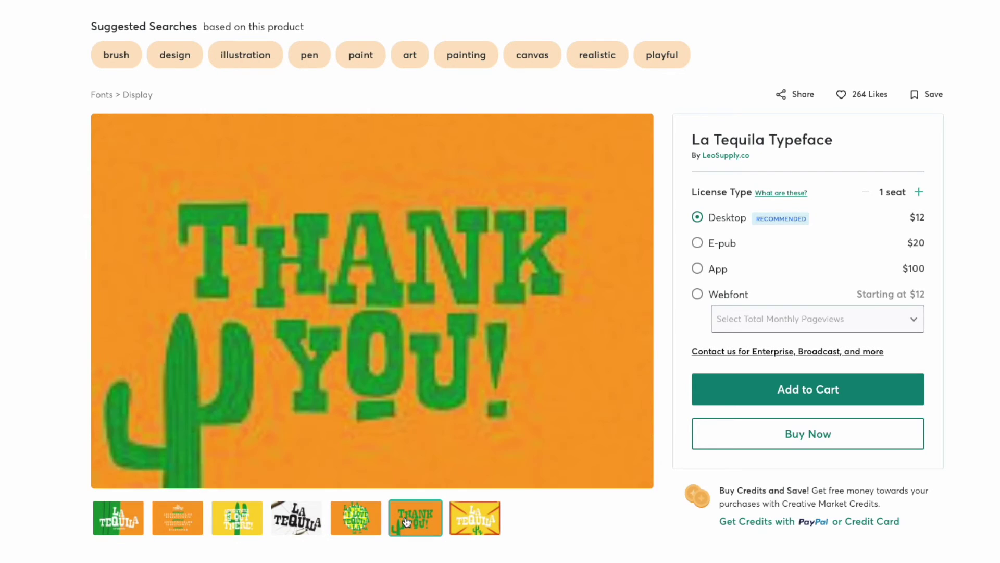
mouse_move(454, 527)
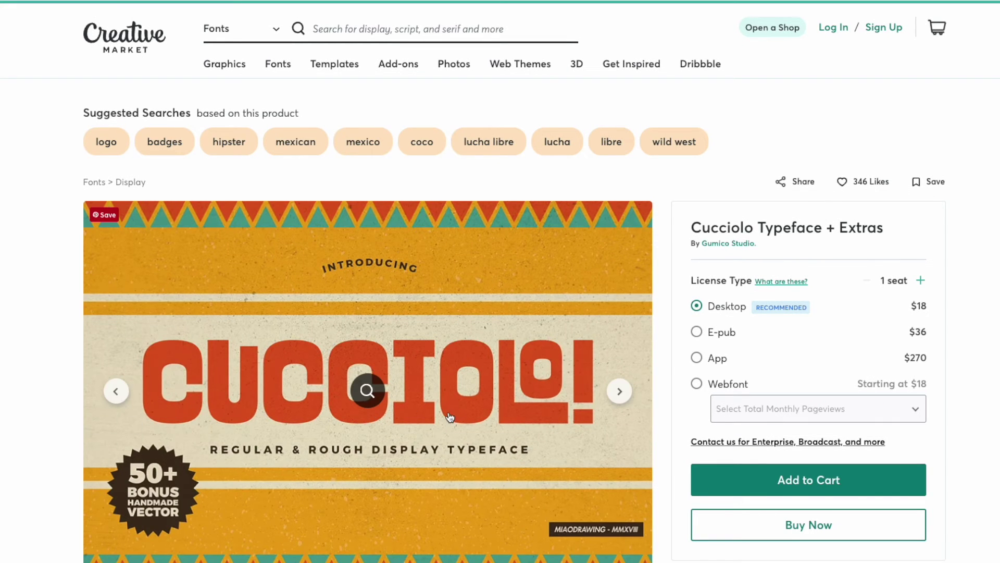
- Switch to the Cucciolo Typeface + Extras page and view its character set, sweatshirt, packaging, bonus vector and "Thank You!" images
scroll(318, 364, down, 4)
click(168, 411)
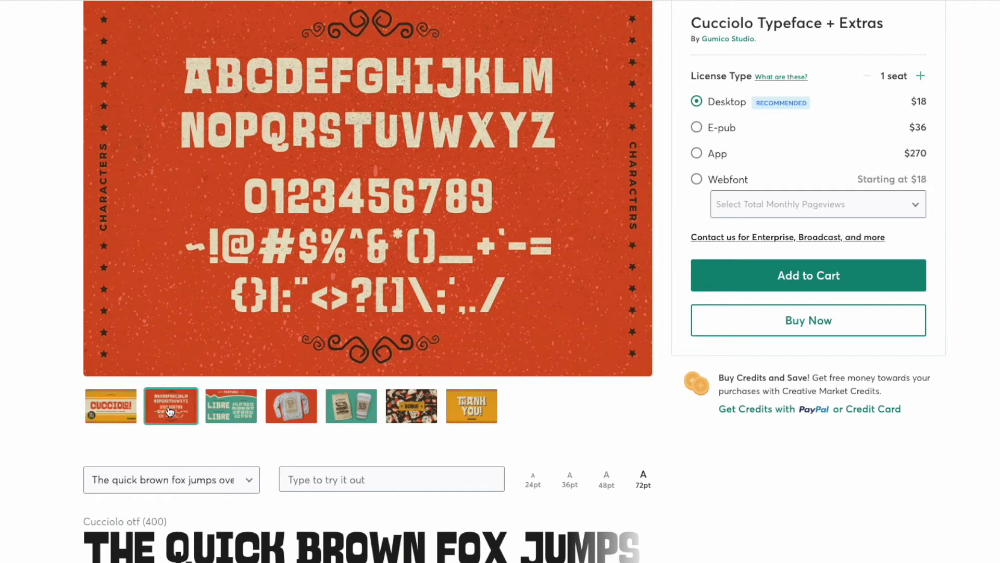
click(229, 412)
click(282, 414)
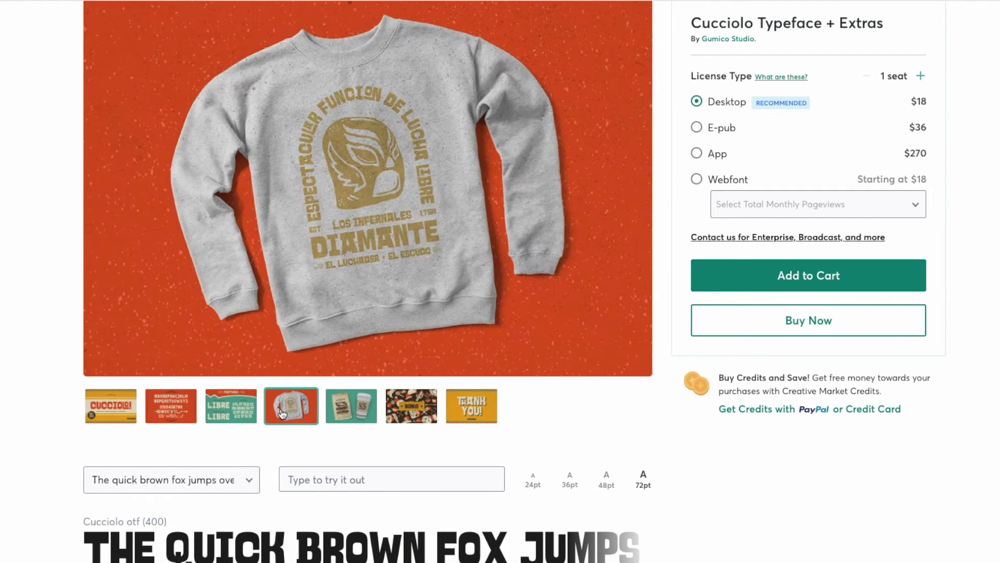
click(348, 407)
click(307, 409)
click(360, 406)
click(401, 406)
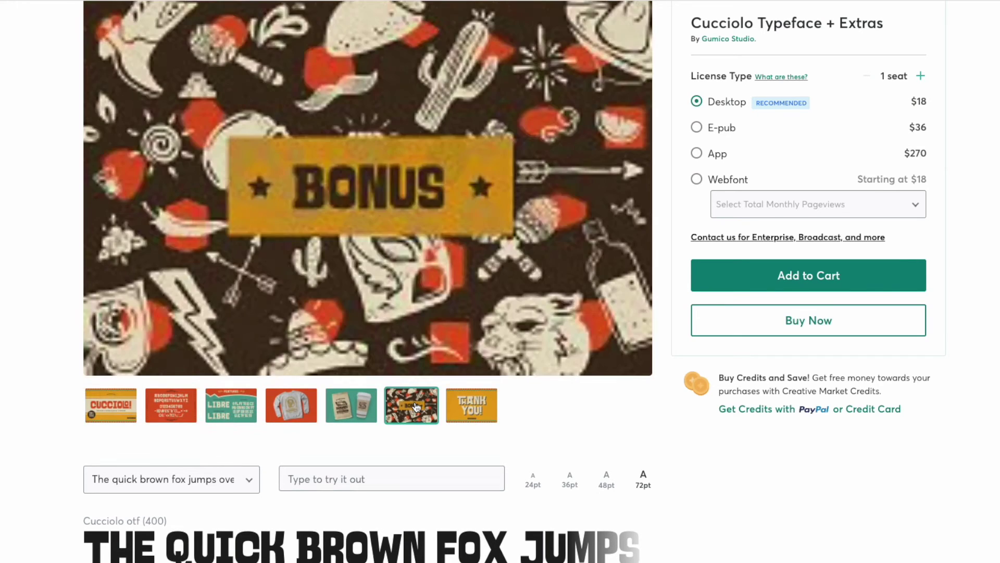
click(459, 409)
- Examine the Cucciolo and Cucciolo Rough type samples and the licence options
scroll(424, 459, down, 4)
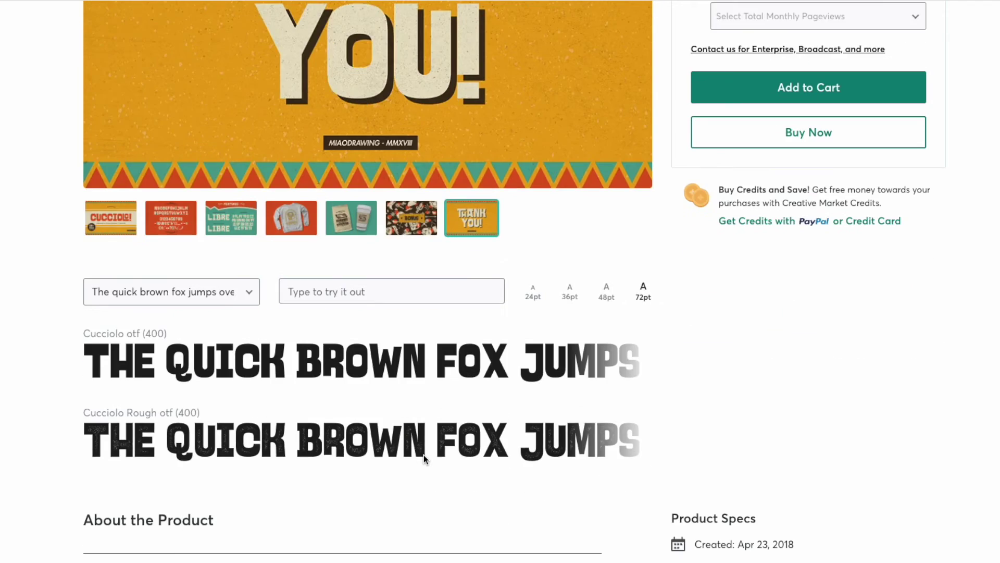
scroll(424, 459, up, 5)
scroll(329, 404, up, 3)
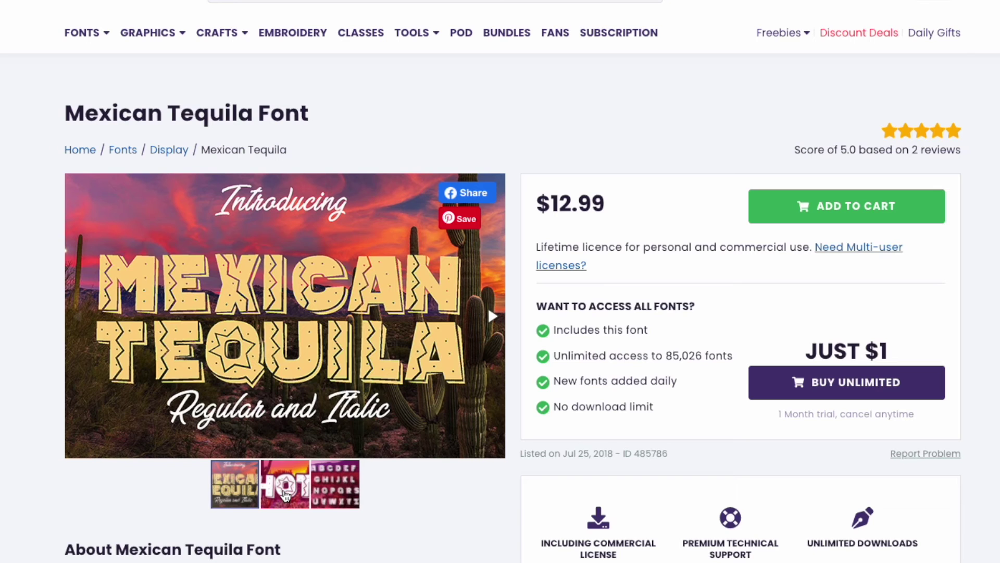
- Switch to the Mexican Tequila font page on Creative Fabrica and review its sample images, price, commercial licence and font details
click(288, 494)
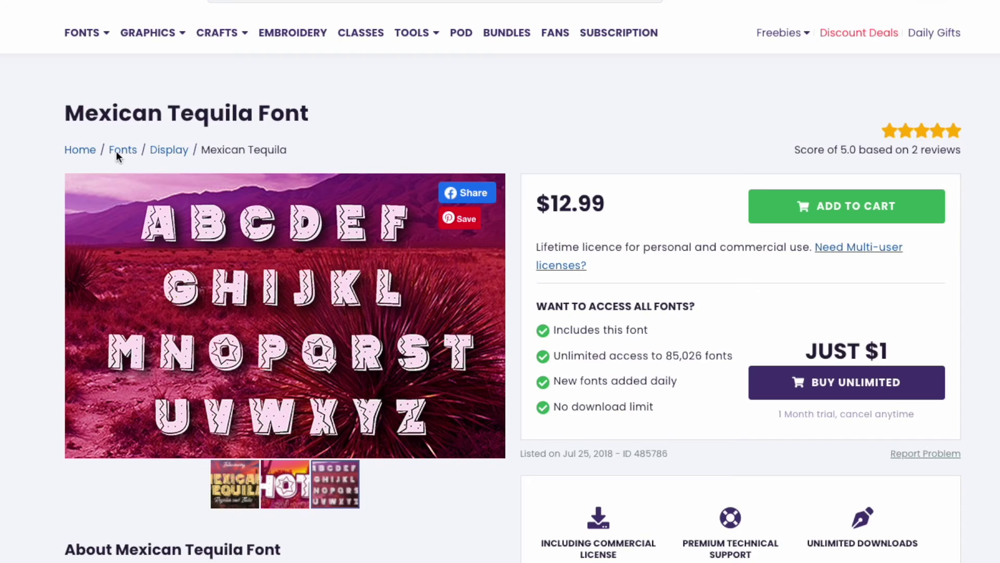
scroll(715, 266, down, 3)
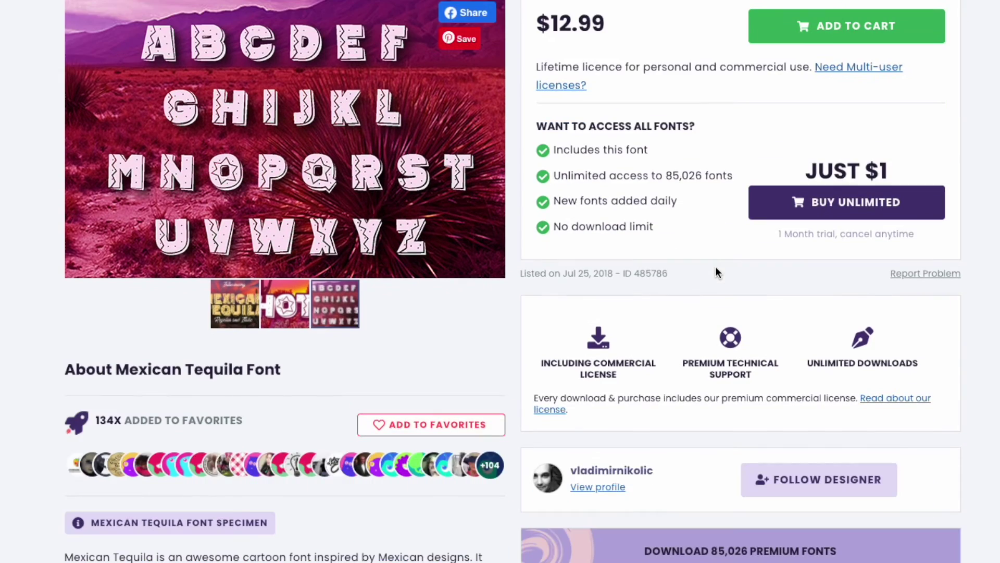
scroll(715, 267, down, 10)
scroll(715, 267, up, 5)
scroll(714, 267, up, 3)
scroll(714, 267, down, 14)
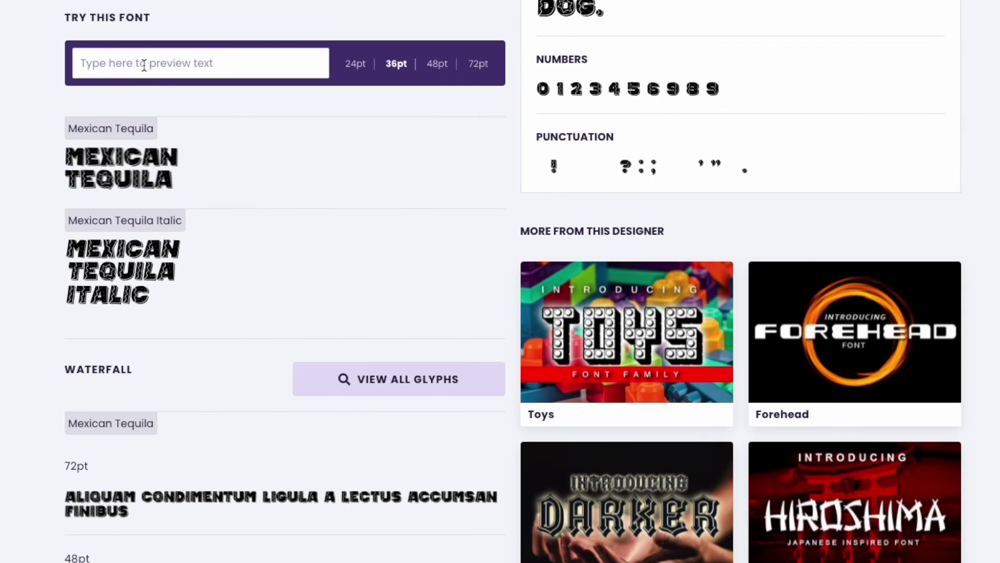
scroll(142, 64, down, 2)
scroll(143, 63, up, 2)
- Preview the text "cinco de mayo" in the Mexican Tequila regular and italic styles at 72pt
click(149, 55)
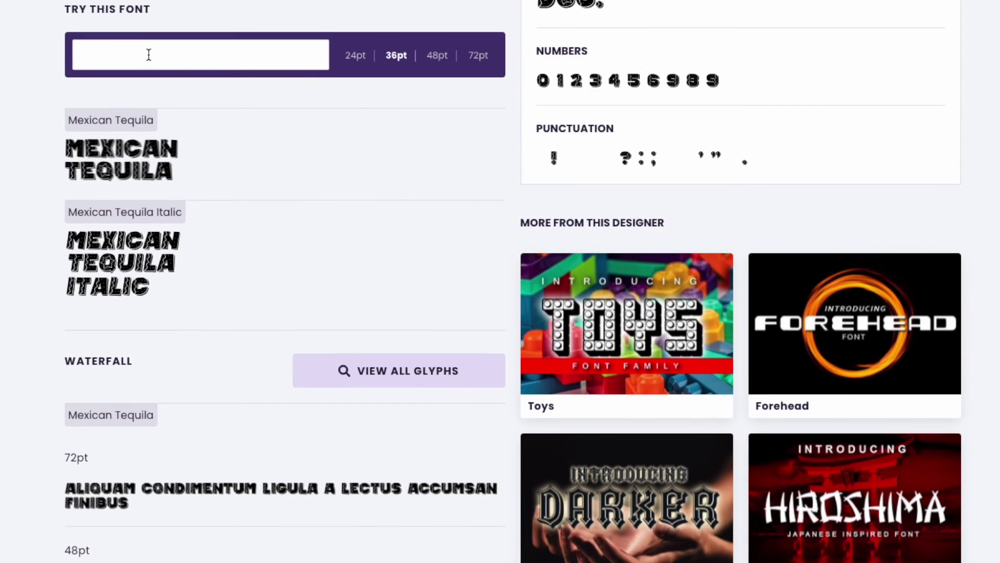
text(cinco de mayo)
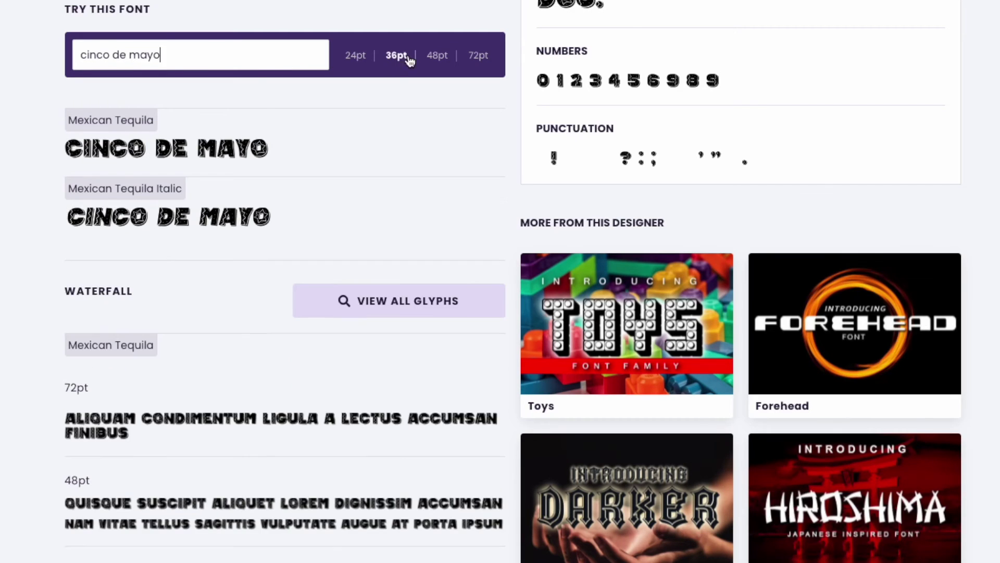
click(428, 57)
click(480, 60)
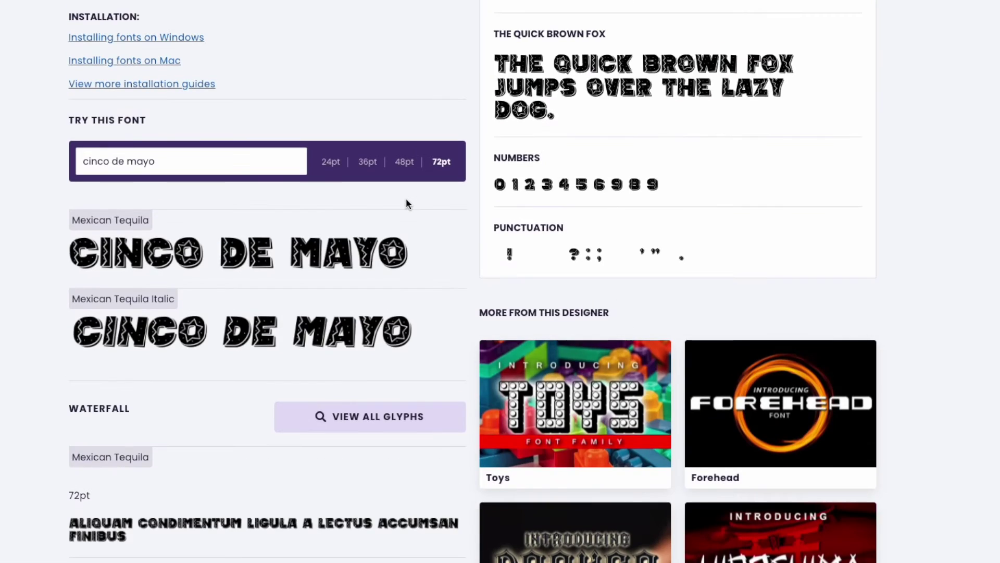
scroll(407, 201, up, 15)
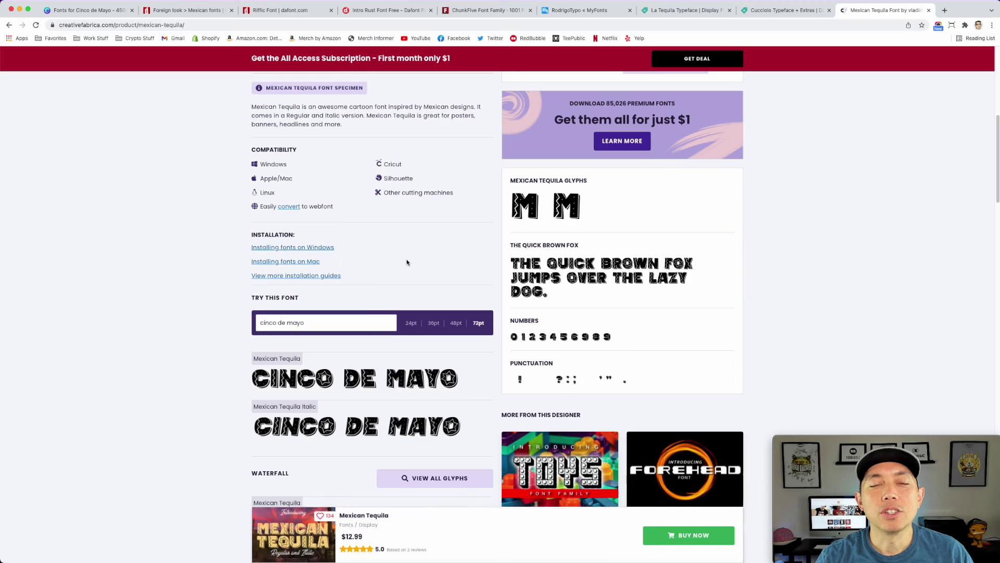
scroll(407, 262, up, 5)
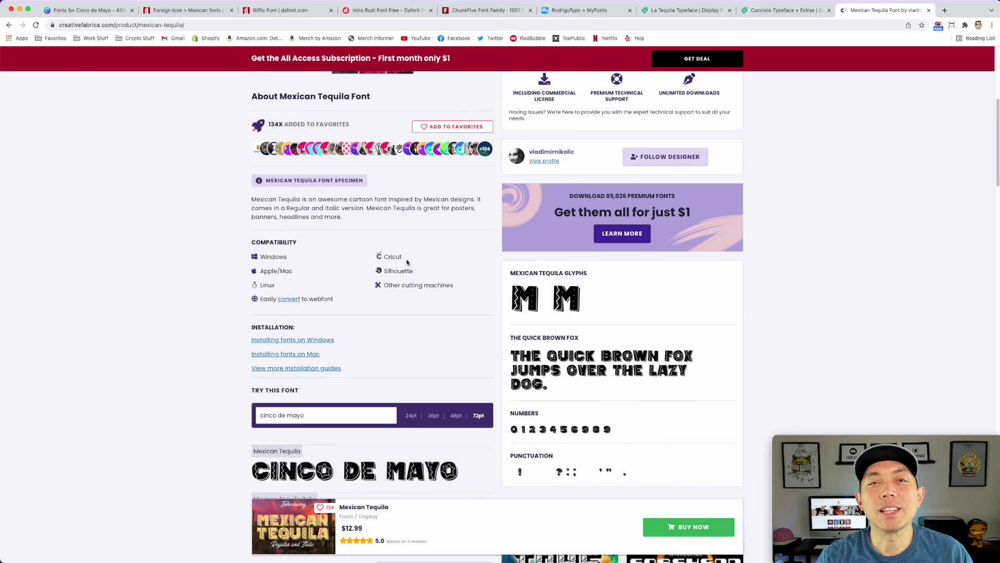
scroll(407, 262, up, 5)
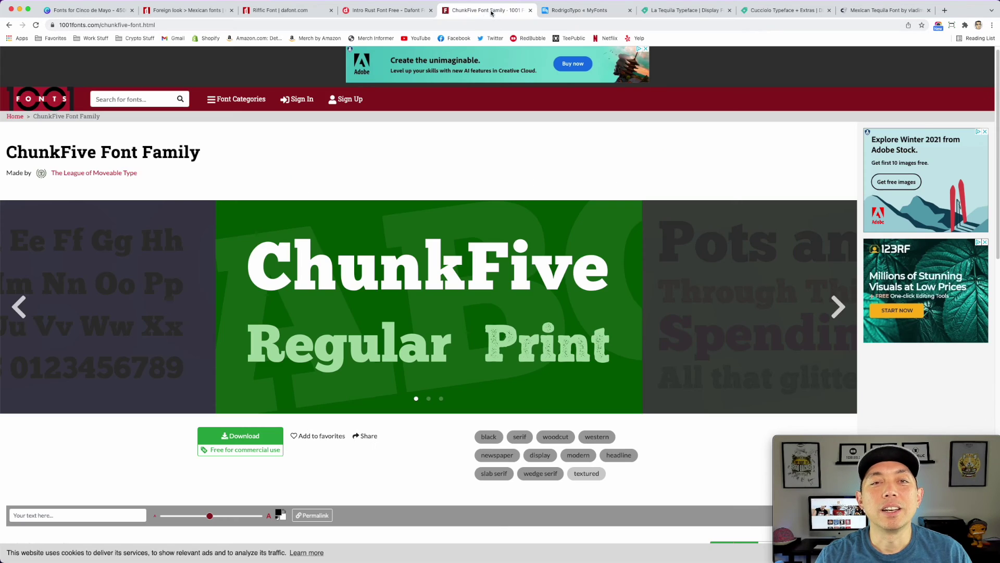
- Revisit the ChunkFive page on 1001 Fonts, the Intro Rust page on Dafont Free and the Riffic page on DaFont
click(484, 9)
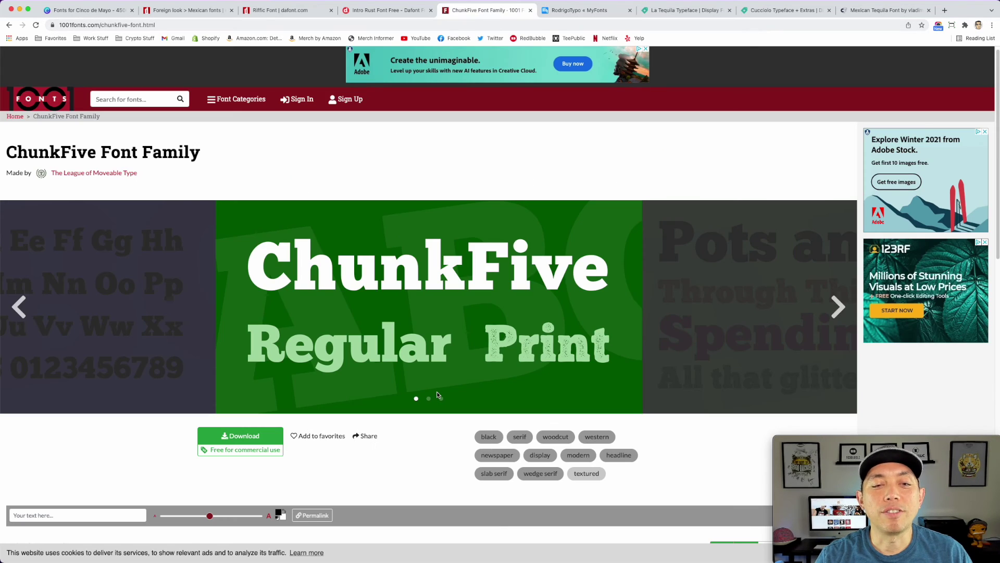
click(380, 10)
scroll(585, 316, down, 9)
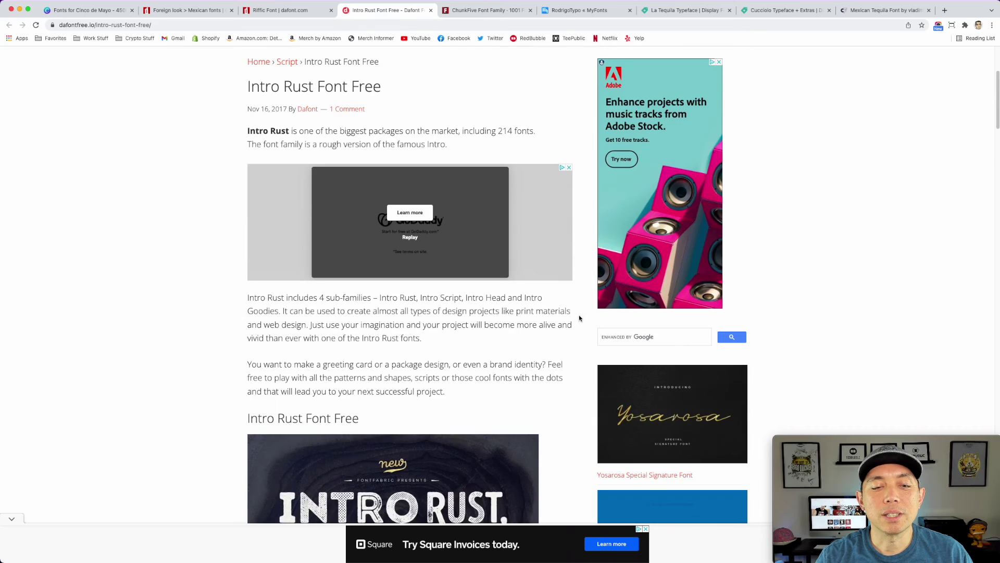
scroll(433, 265, up, 3)
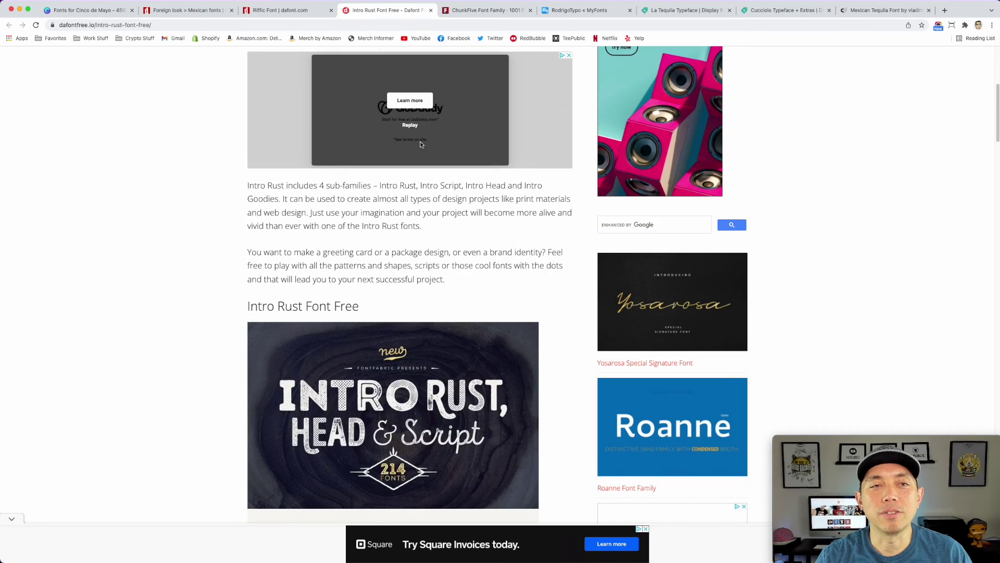
click(284, 10)
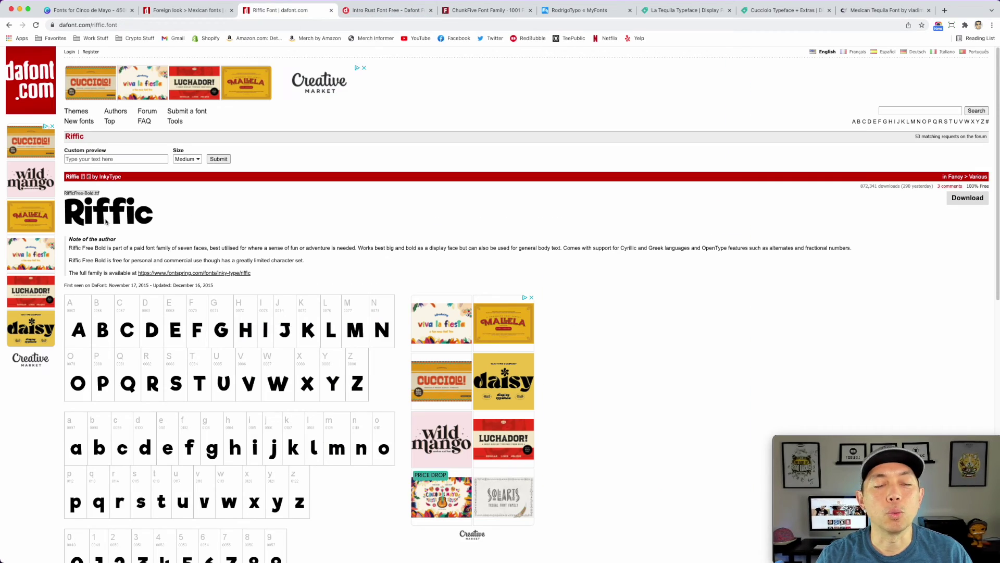
- Return to DaFont's Mexican fonts category and look through the listed free fonts again
click(184, 2)
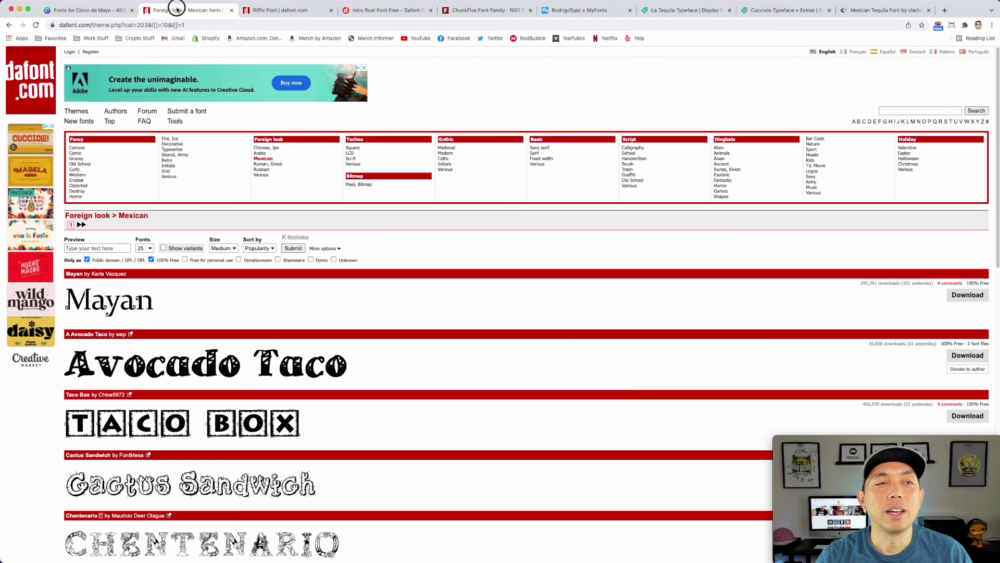
scroll(341, 301, down, 1)
scroll(341, 301, down, 7)
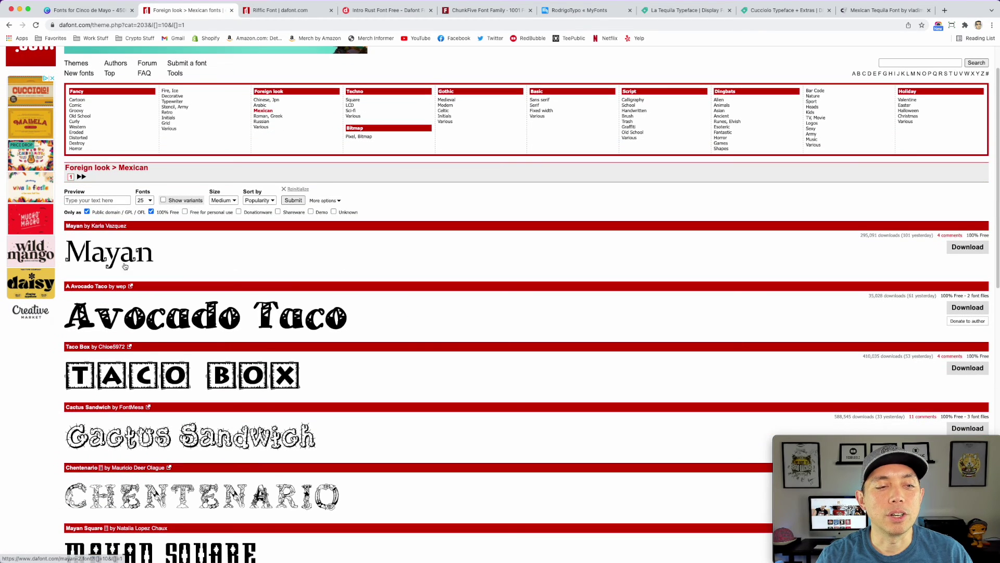
scroll(202, 273, down, 3)
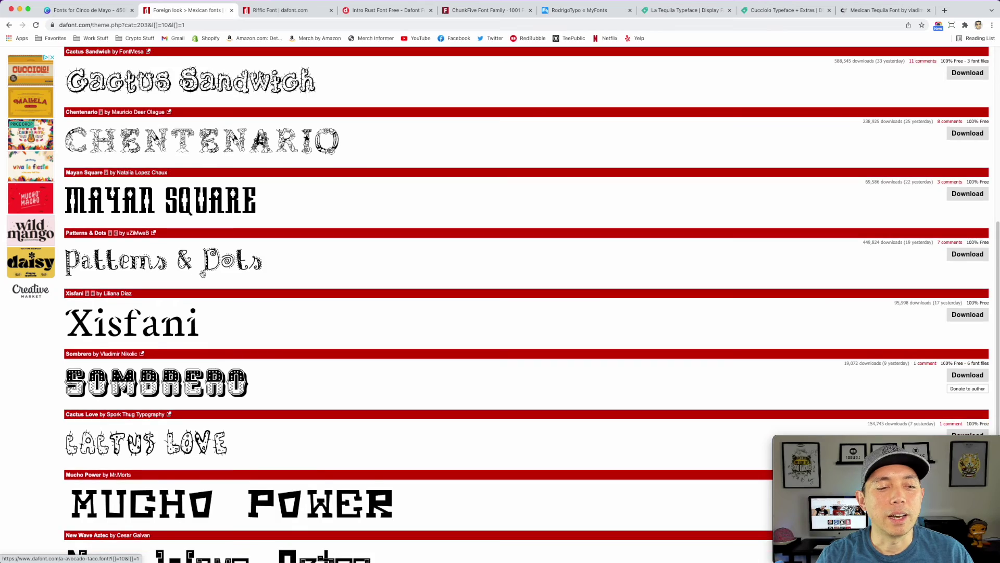
scroll(203, 273, up, 4)
scroll(203, 273, up, 7)
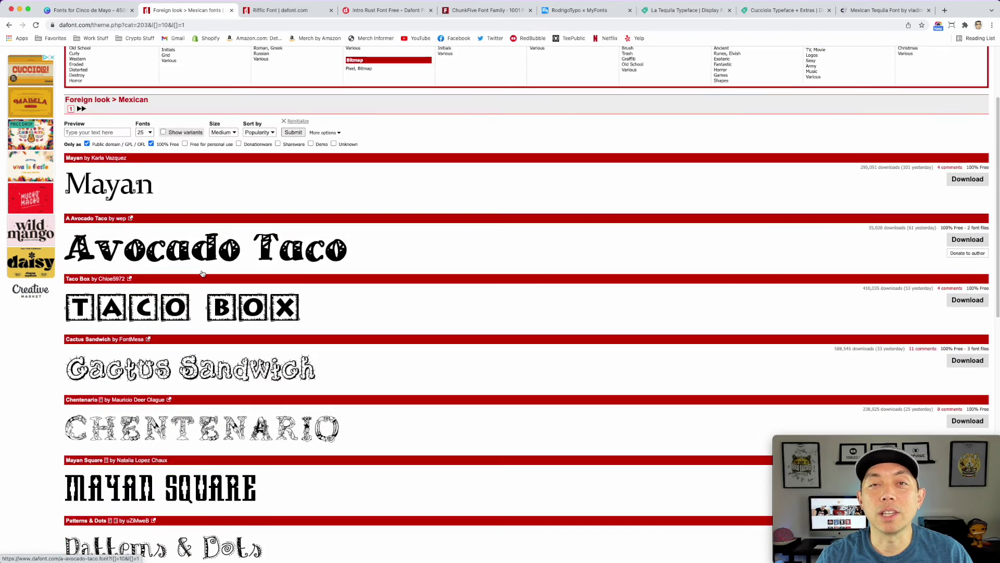
- Switch back to the Canva design and review the "Cinco de Mayo" font samples across its pages
click(88, 11)
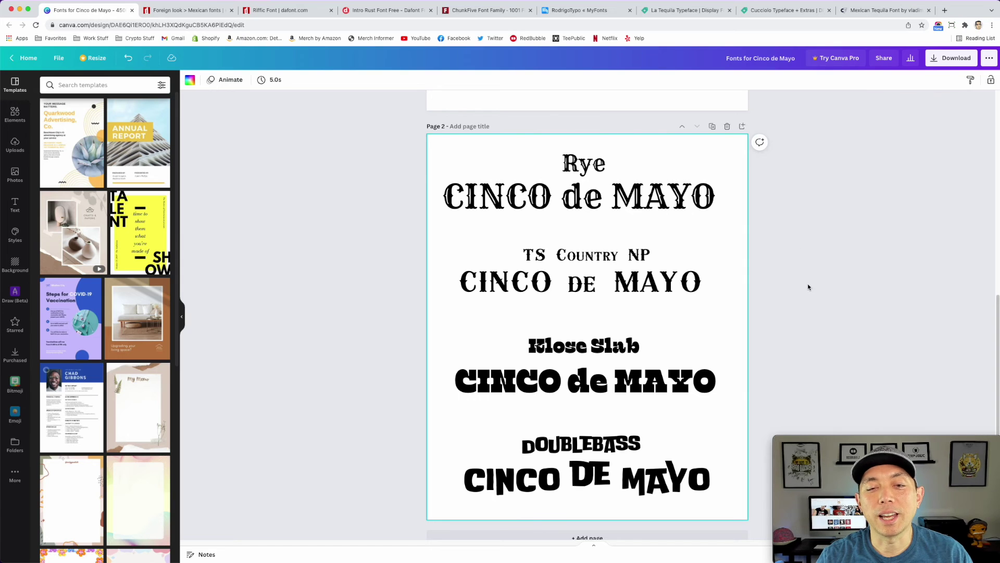
scroll(821, 292, up, 8)
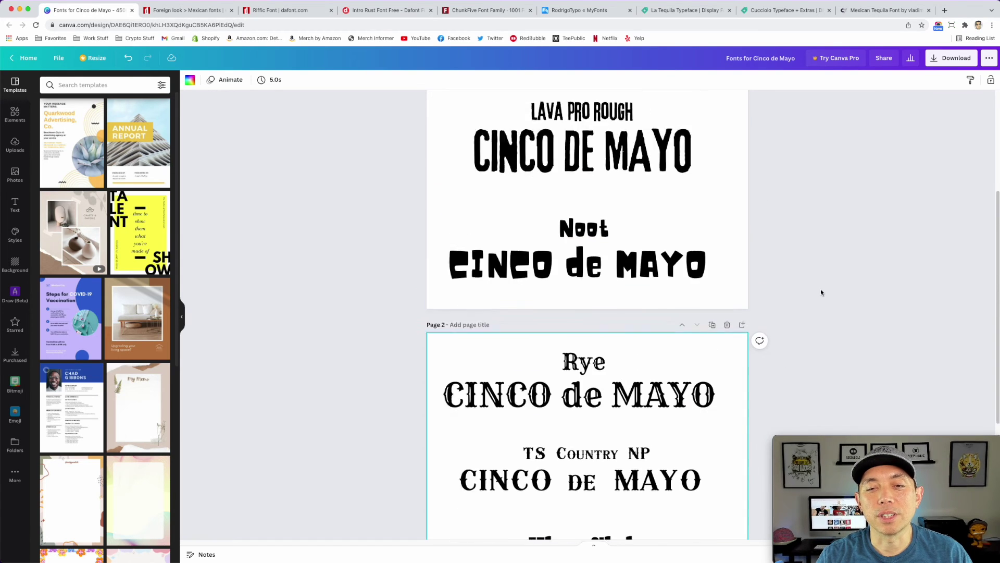